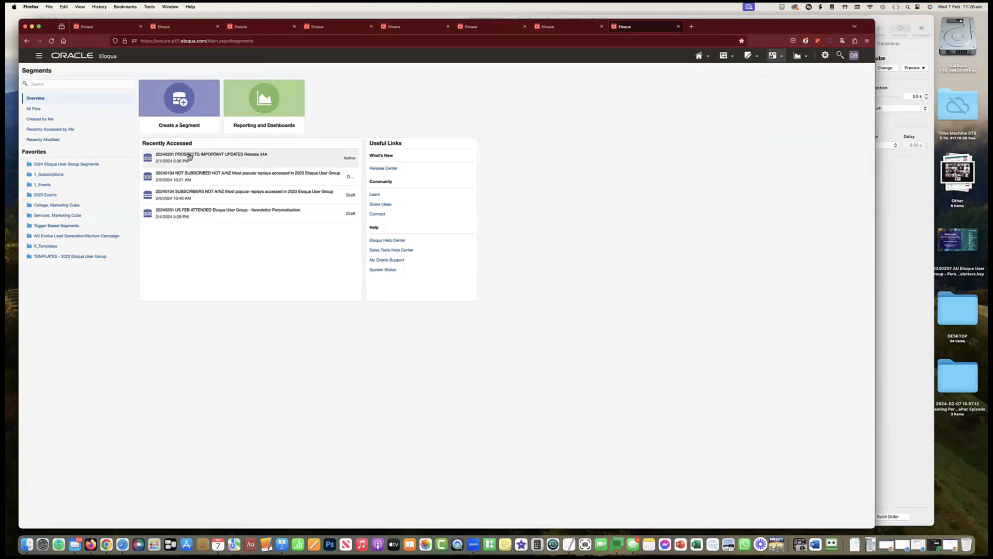
Open the segment "20240201 PROSPECTS IMPORTANT UPDATES Release 24A" full screen and examine the Important Eloqua Updates and Eloqua Admins inclusion criteria.
click(189, 158)
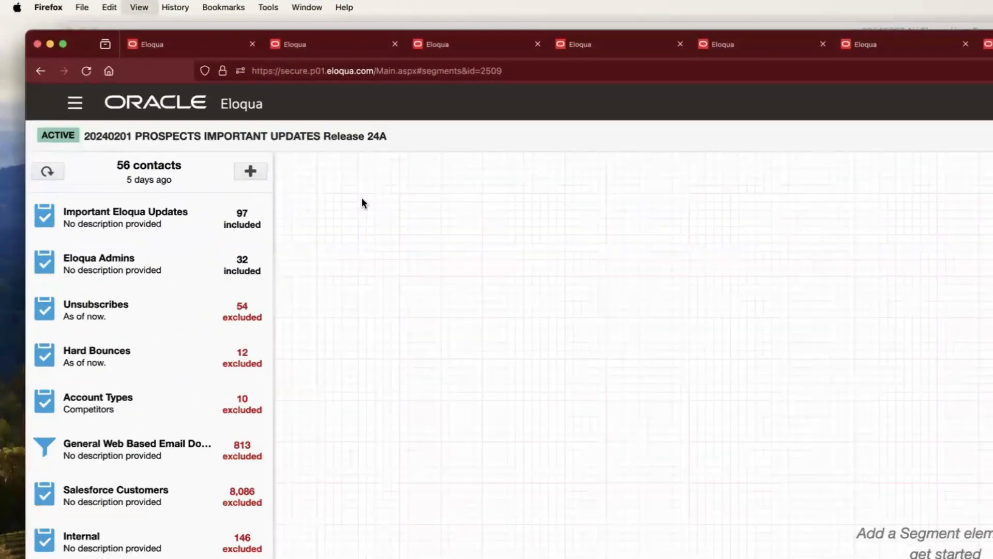
click(64, 44)
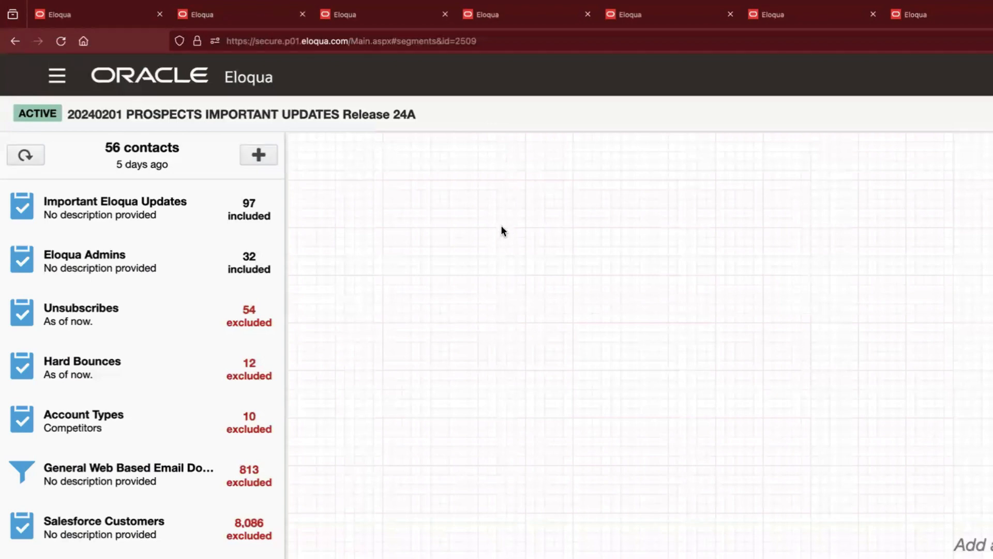
click(161, 204)
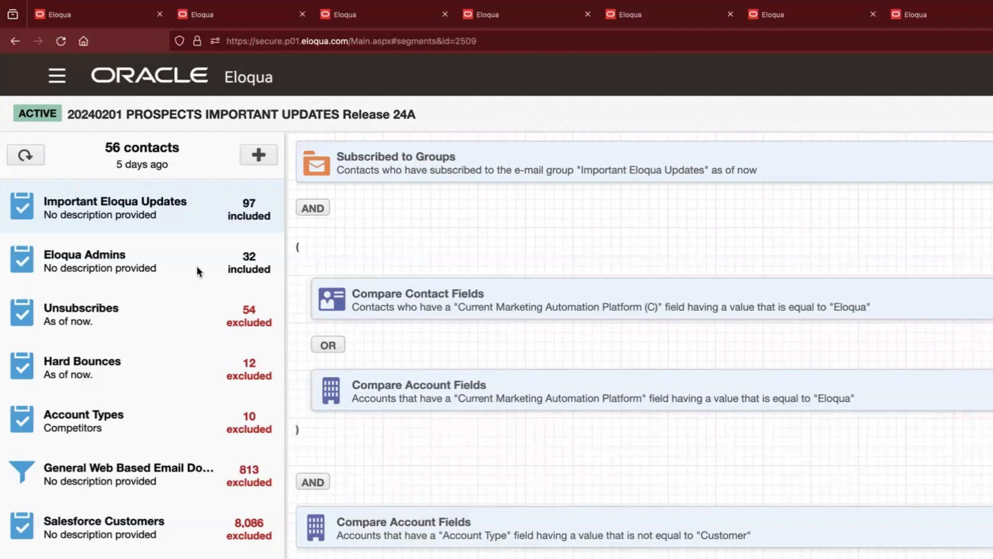
click(101, 268)
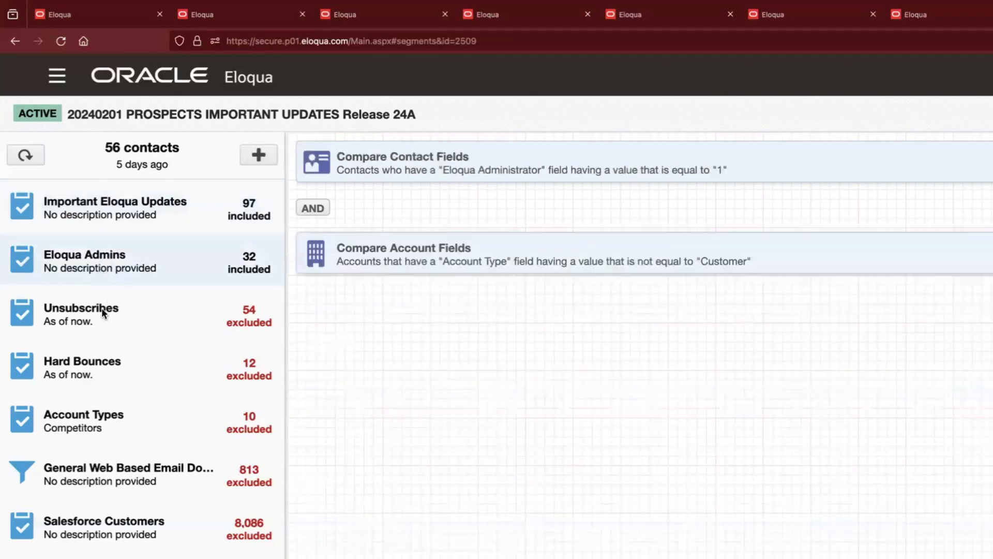
Examine the segment's exclusion criteria for Unsubscribes, Hard Bounces, Account Types, general web-based email domains and Internal.
click(88, 309)
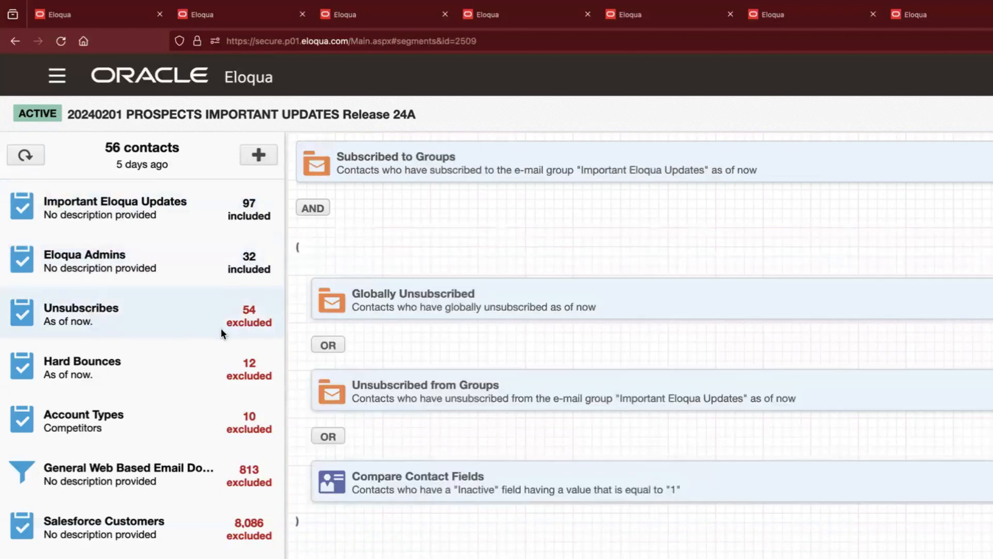
click(180, 370)
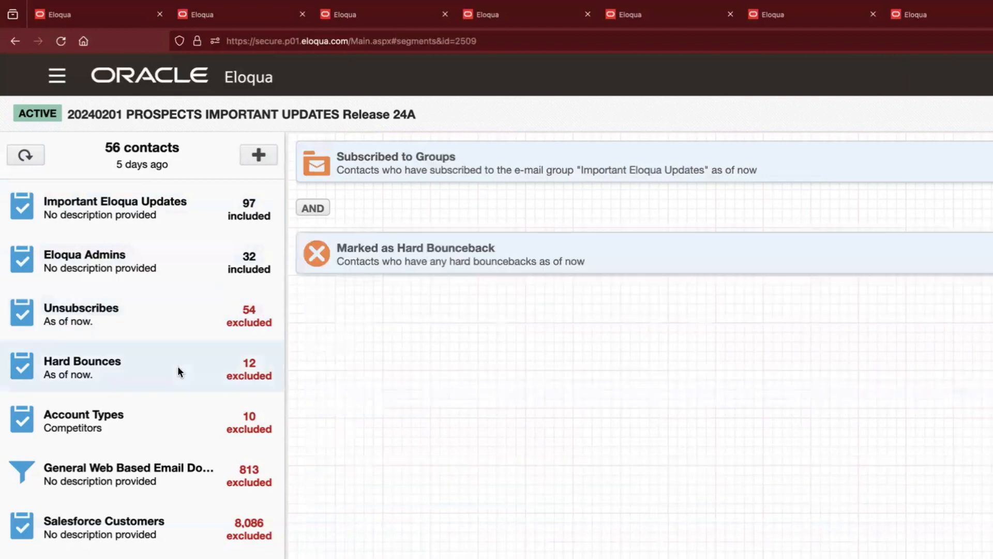
click(167, 420)
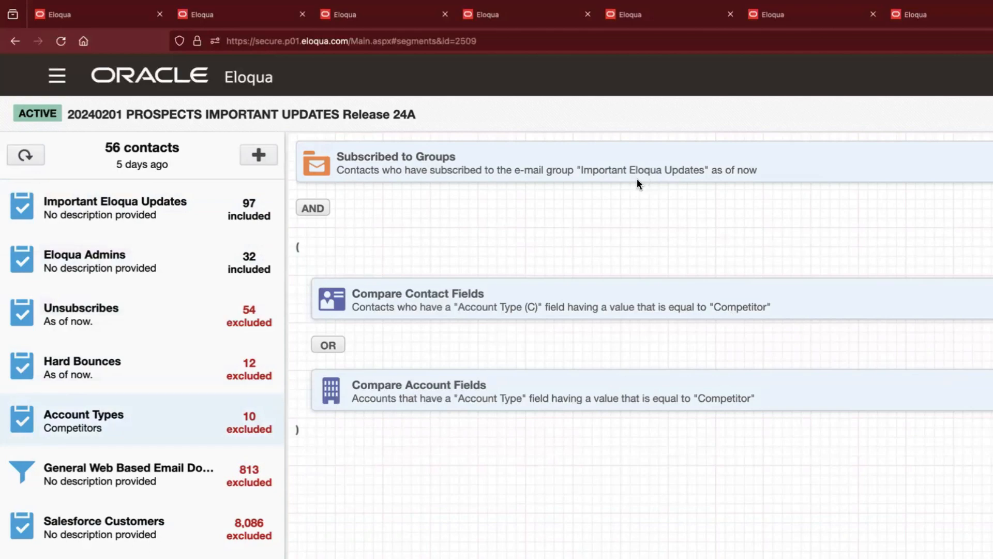
click(128, 420)
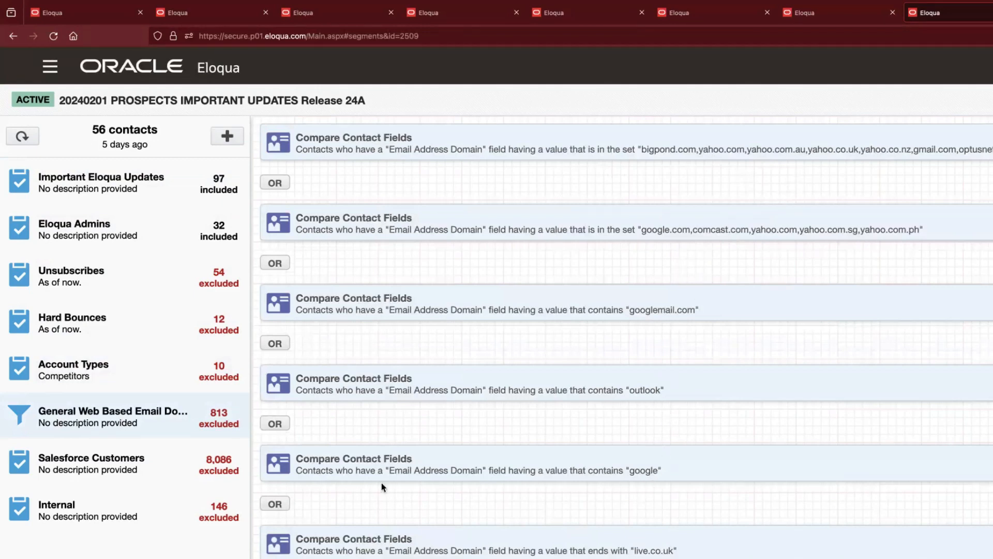
click(133, 501)
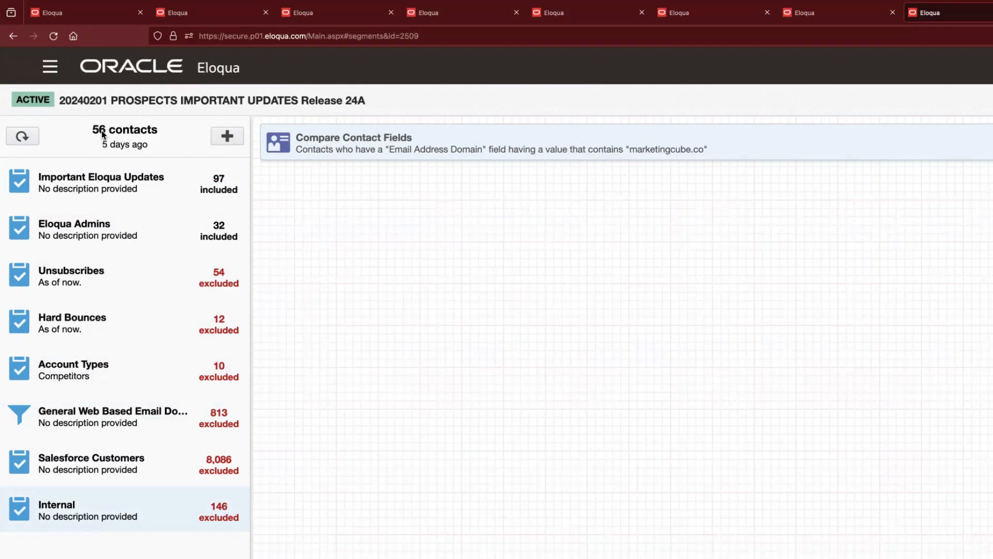
Redisplay the Important Eloqua Updates criteria and search the available filter criteria for "email" and for "grou".
click(93, 187)
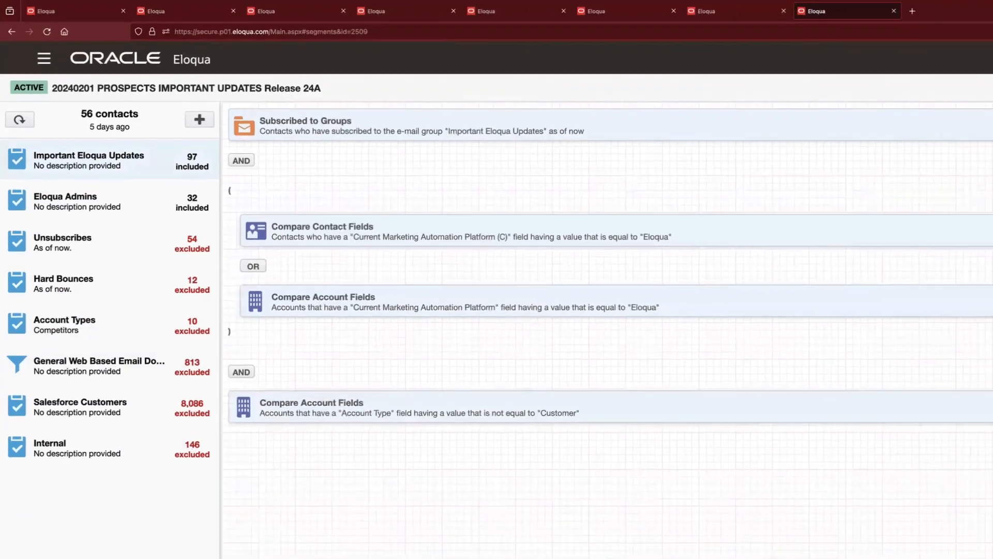
text(email)
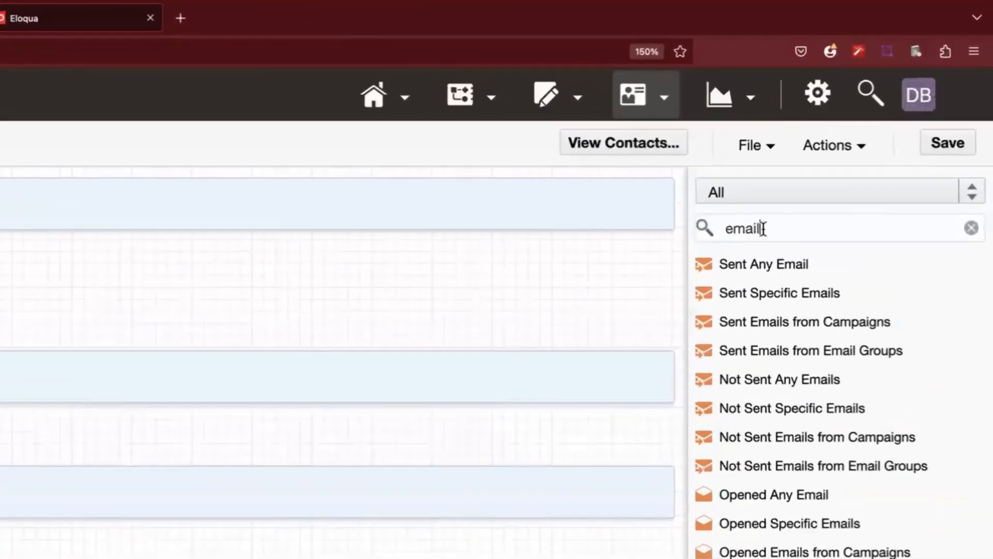
key(ctrl+a)
text(grou)
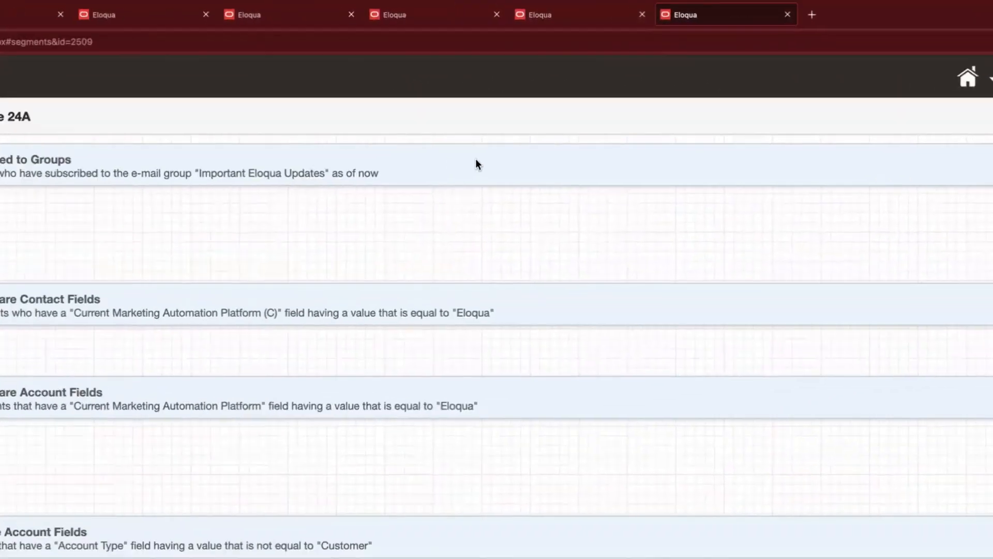
Examine the e-mail groups available in the Subscribed to Groups criterion, and close its settings without changing the selection.
click(563, 155)
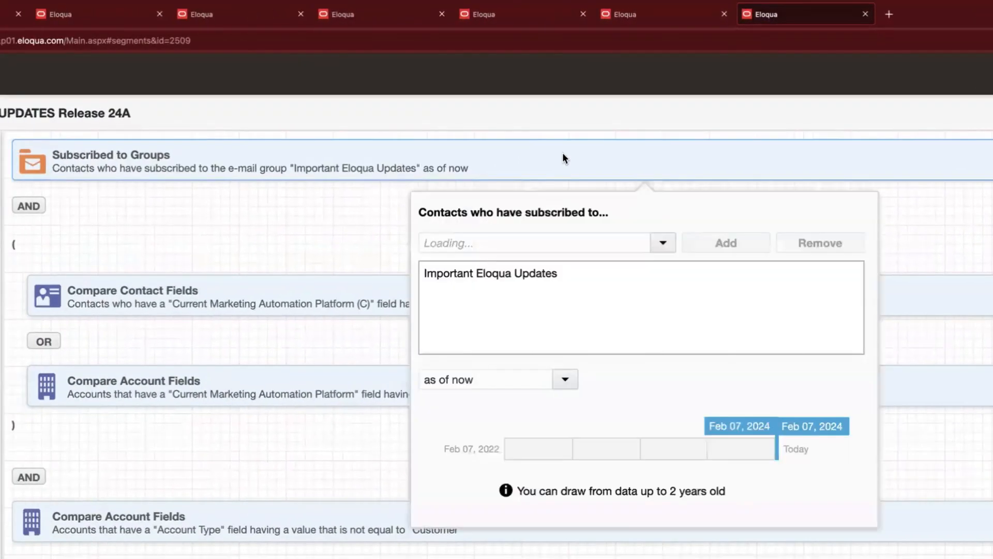
click(661, 242)
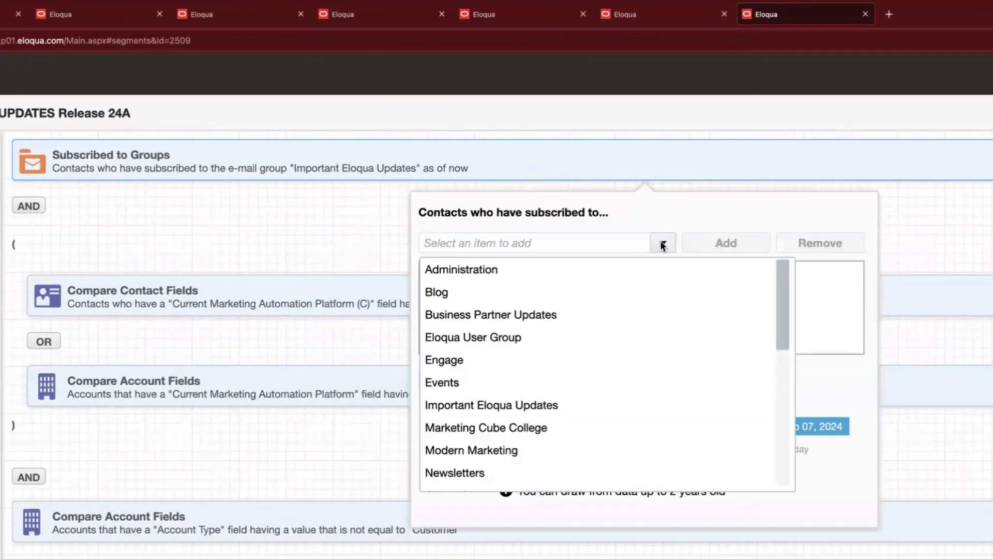
scroll(605, 334, down, 3)
scroll(604, 331, up, 3)
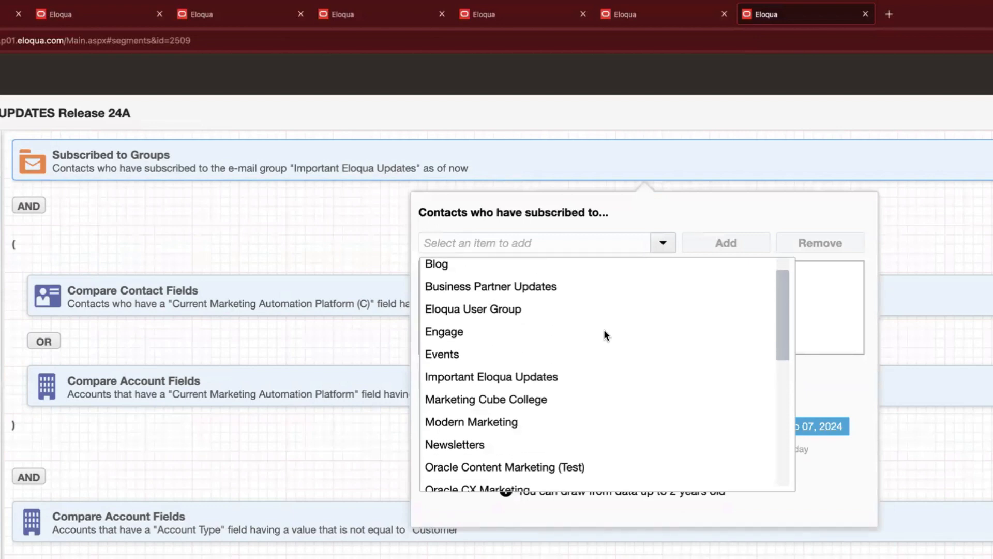
scroll(605, 332, down, 1)
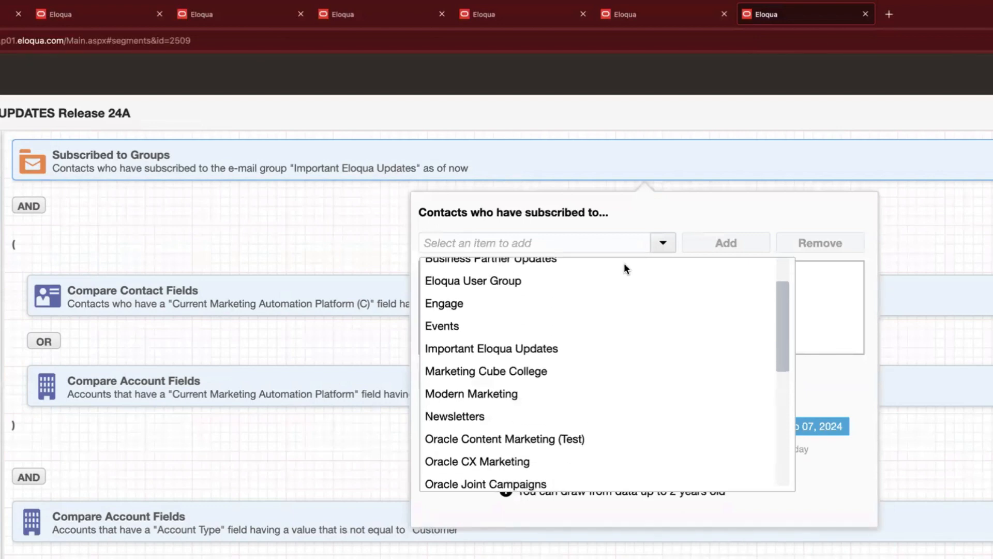
click(658, 209)
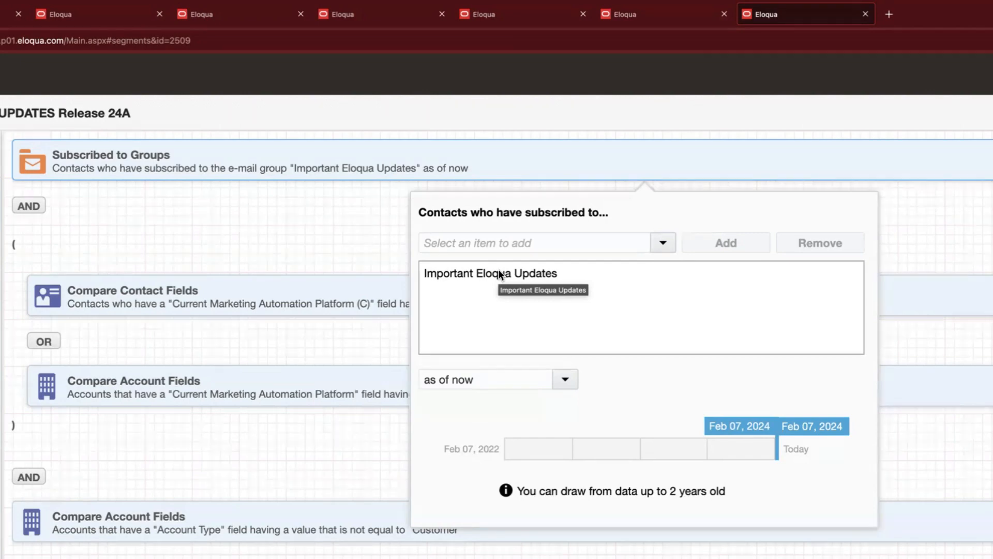
click(349, 244)
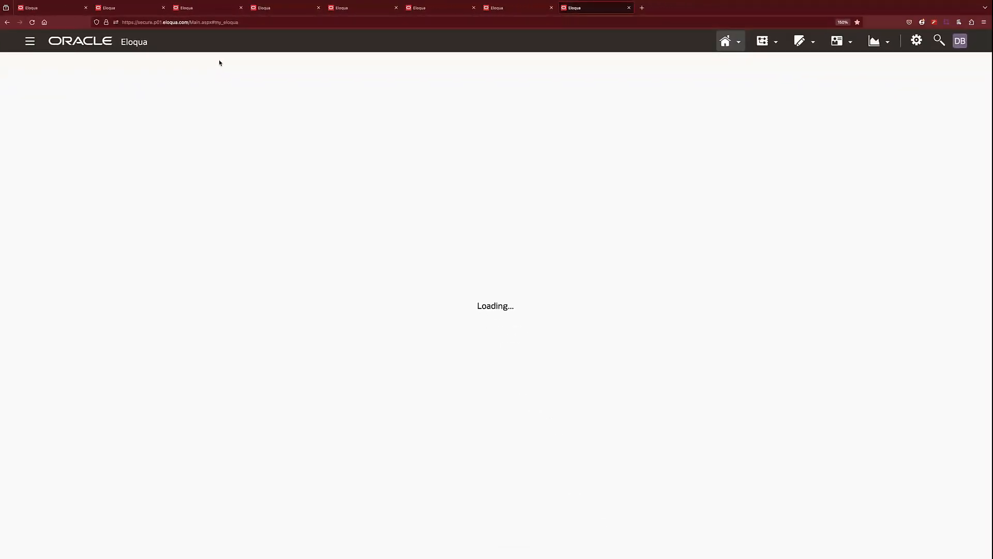
Switch to the Keynote presentation, play the slideshow from the "Design & content" slide and advance it.
key(super+Tab)
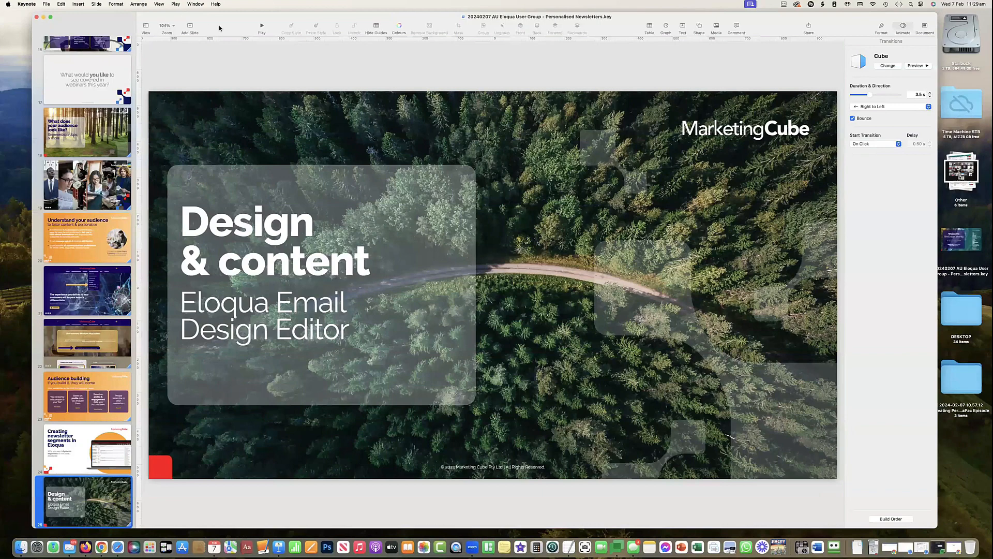
drag(202, 25, 193, 28)
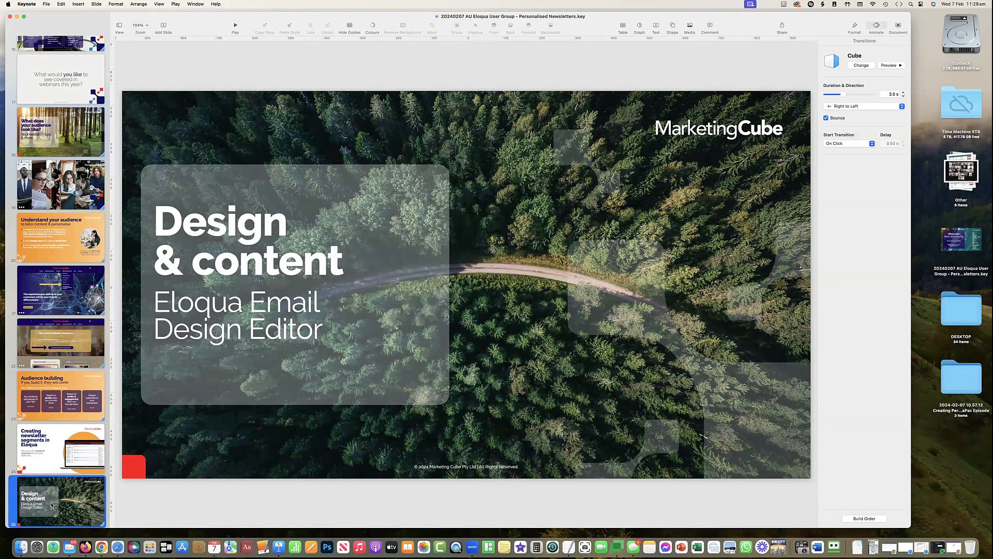
click(237, 28)
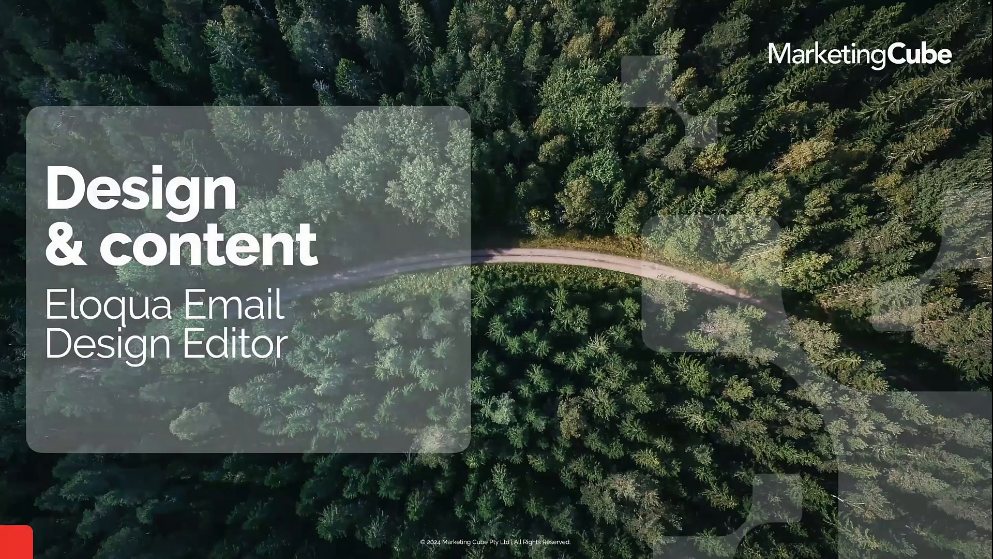
click(559, 353)
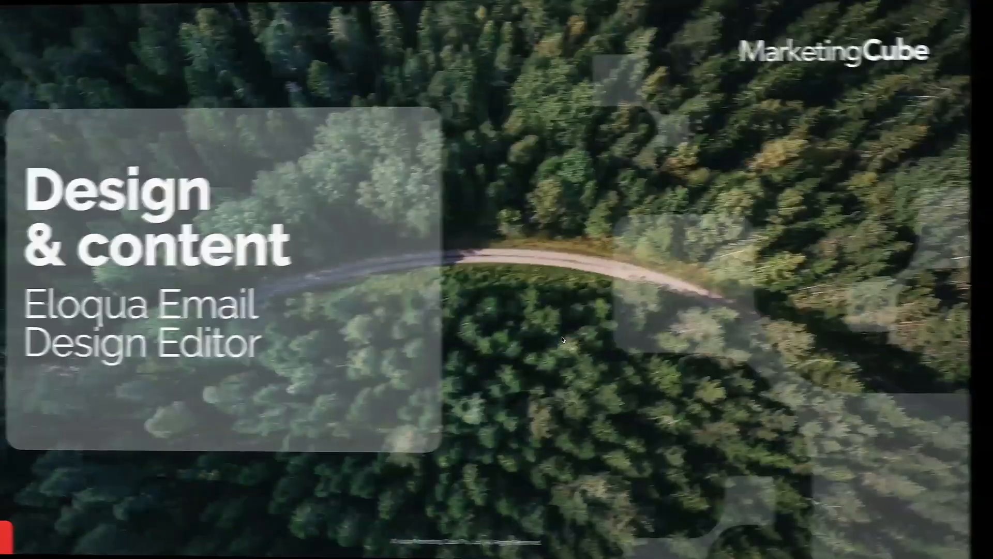
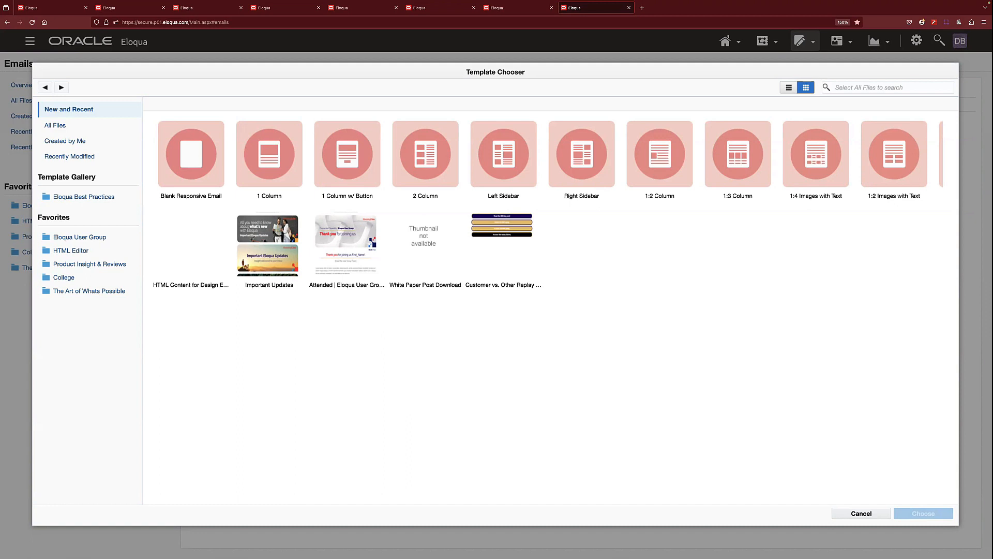
Create a new email from the Important Updates template, leaving the email settings at their defaults, and open it in the design editor.
click(270, 242)
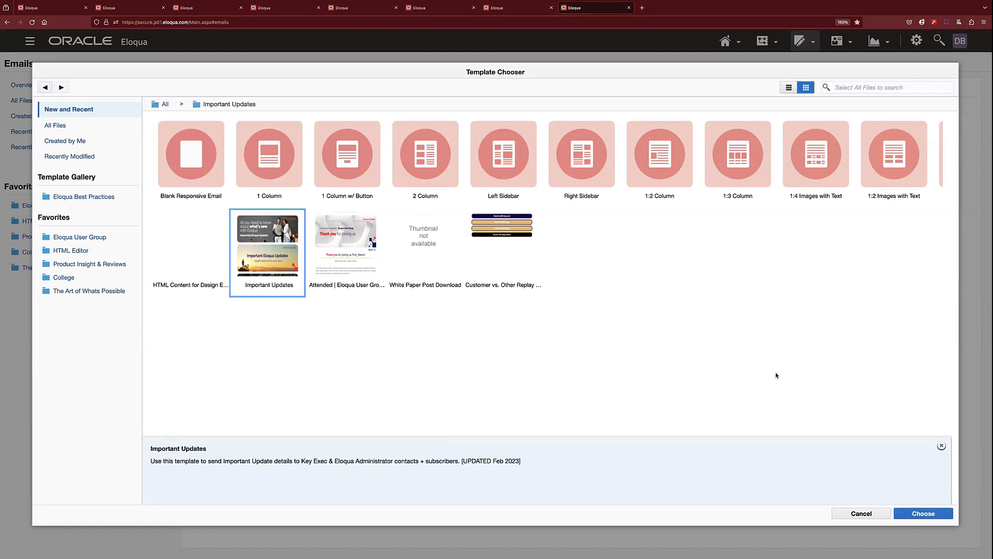
click(906, 511)
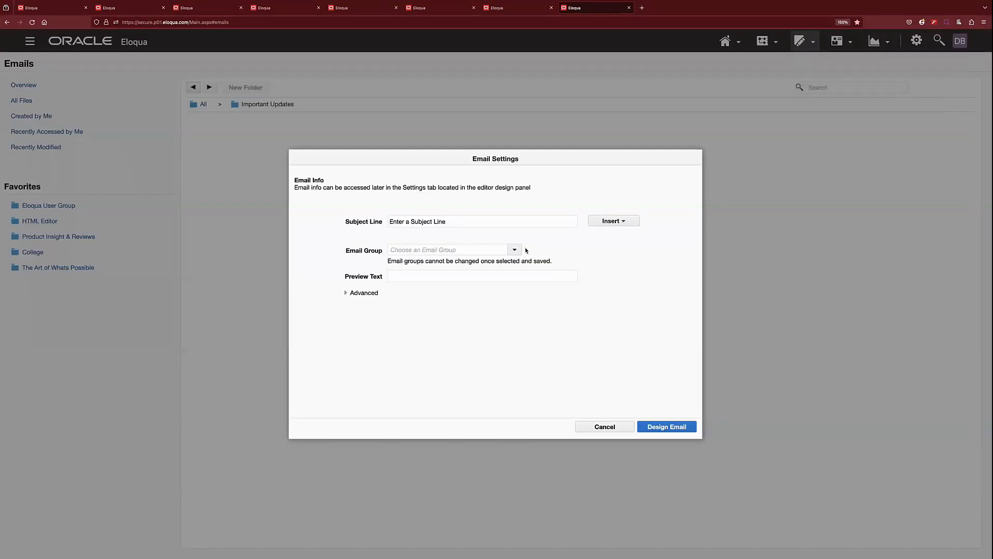
click(661, 427)
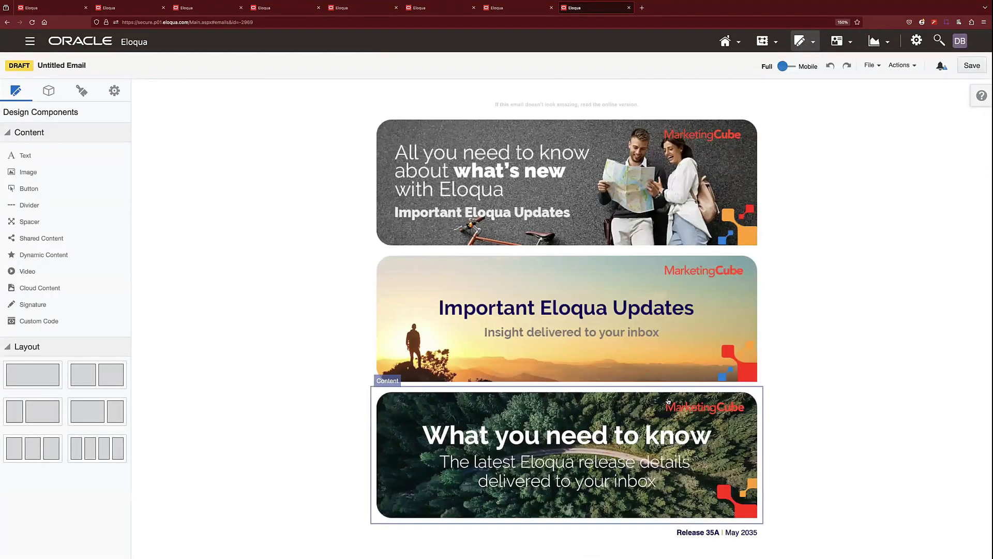
Delete the "All you need to know about what's new with Eloqua" and "What you need to know" hero images, keeping the "Important Eloqua Updates" one.
scroll(741, 327, down, 3)
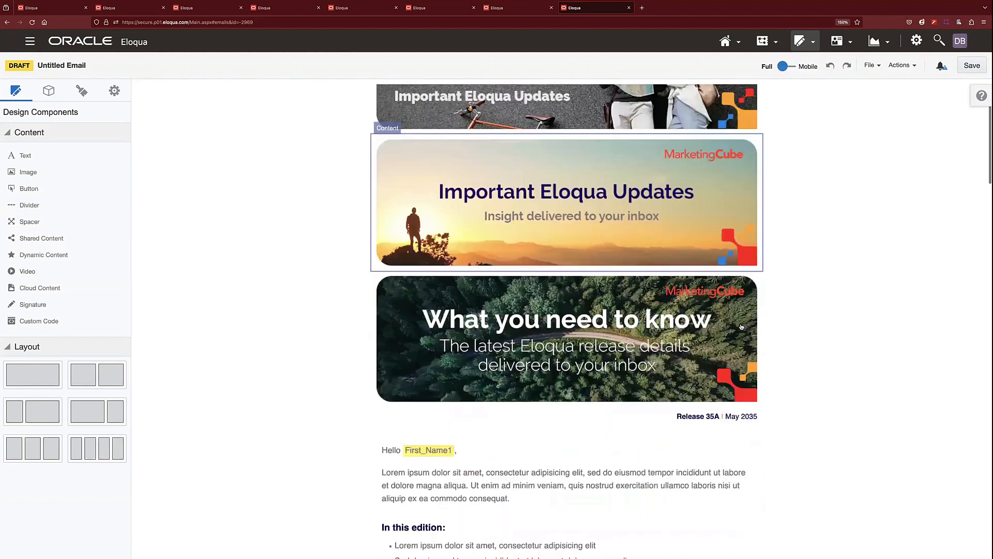
scroll(741, 327, down, 3)
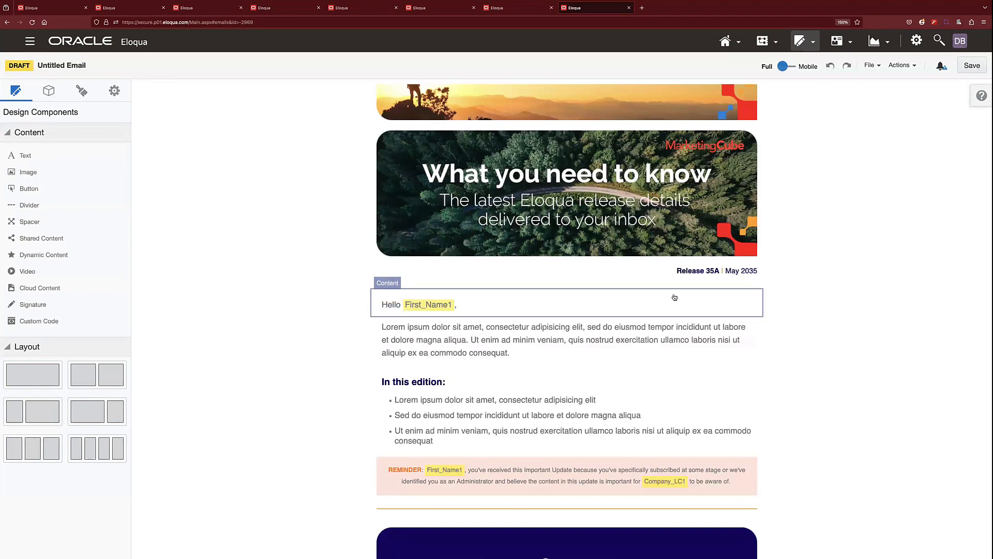
scroll(651, 305, up, 4)
scroll(650, 306, up, 2)
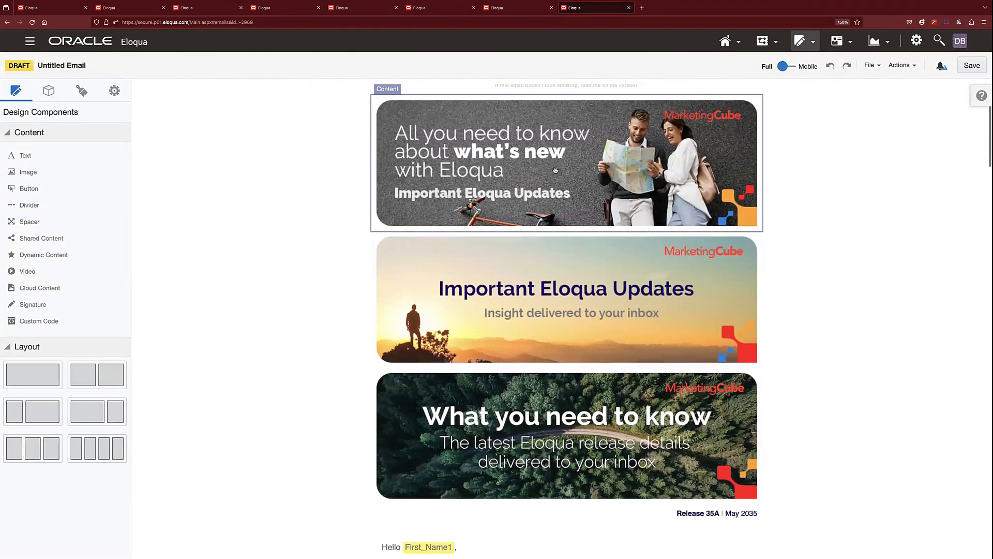
click(555, 170)
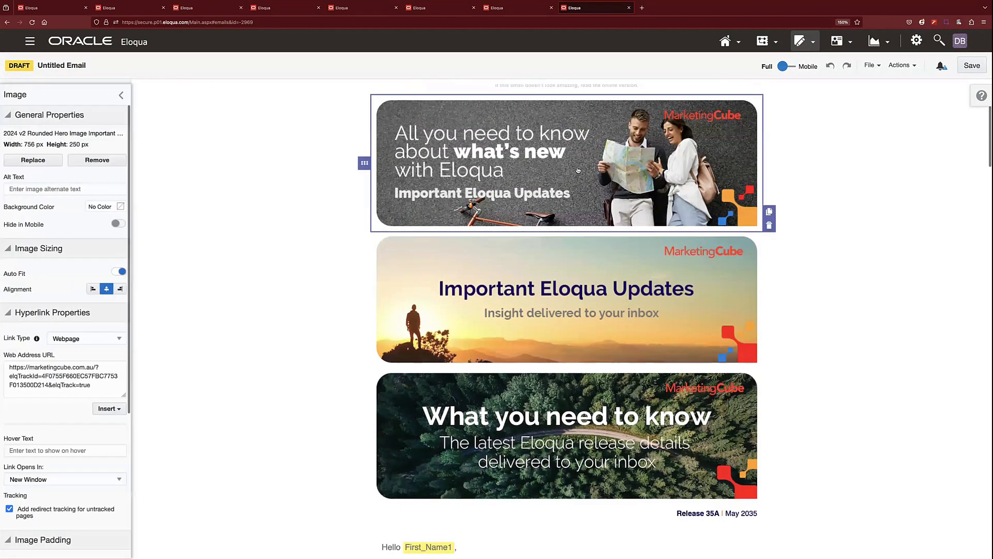
click(769, 226)
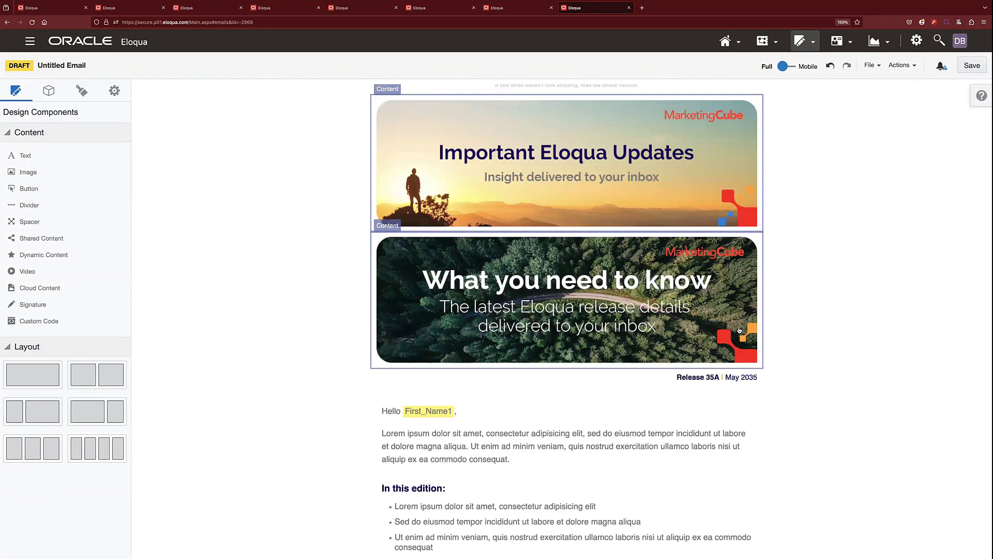
click(752, 346)
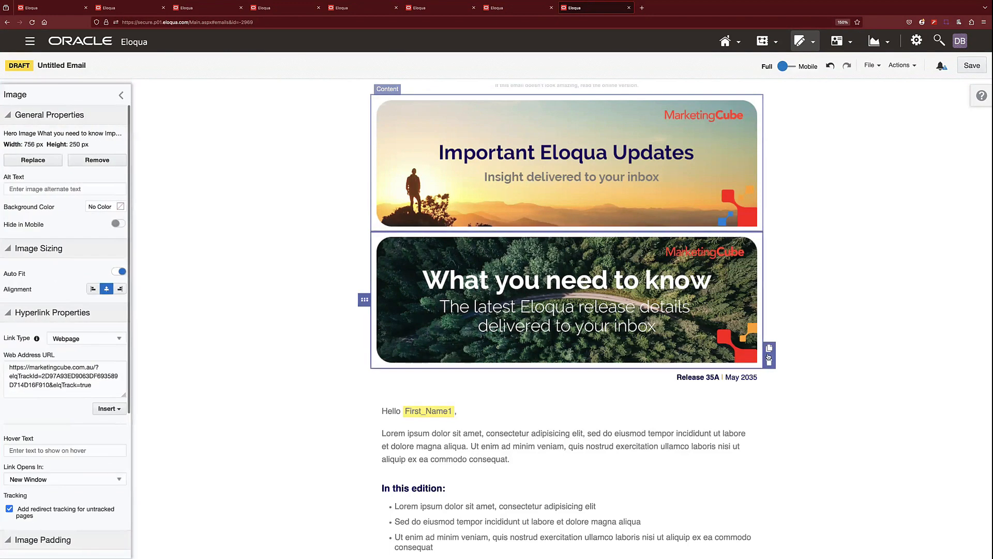
click(770, 362)
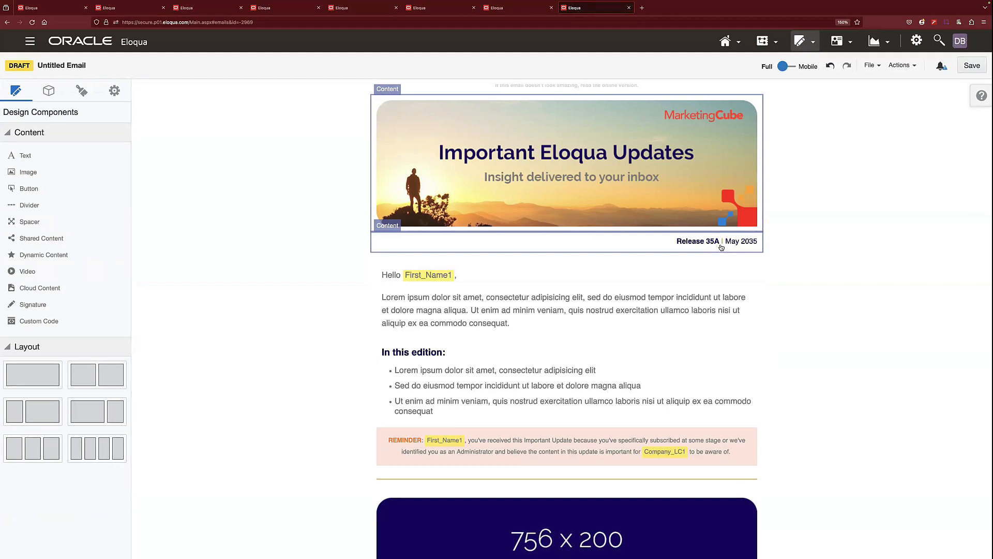
Browse through the language variants of the greeting's dynamic content block above the introduction, and deselect the block.
scroll(722, 248, down, 2)
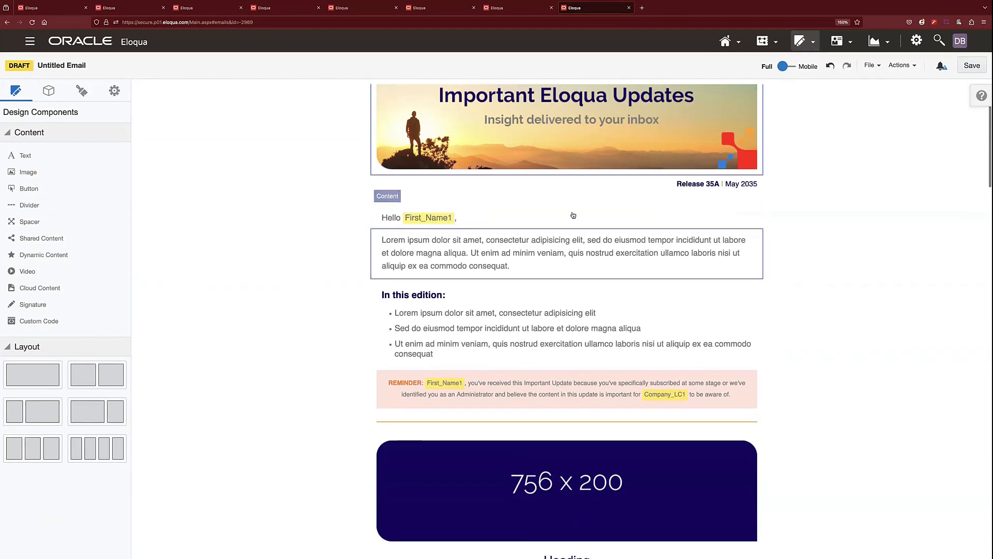
click(563, 218)
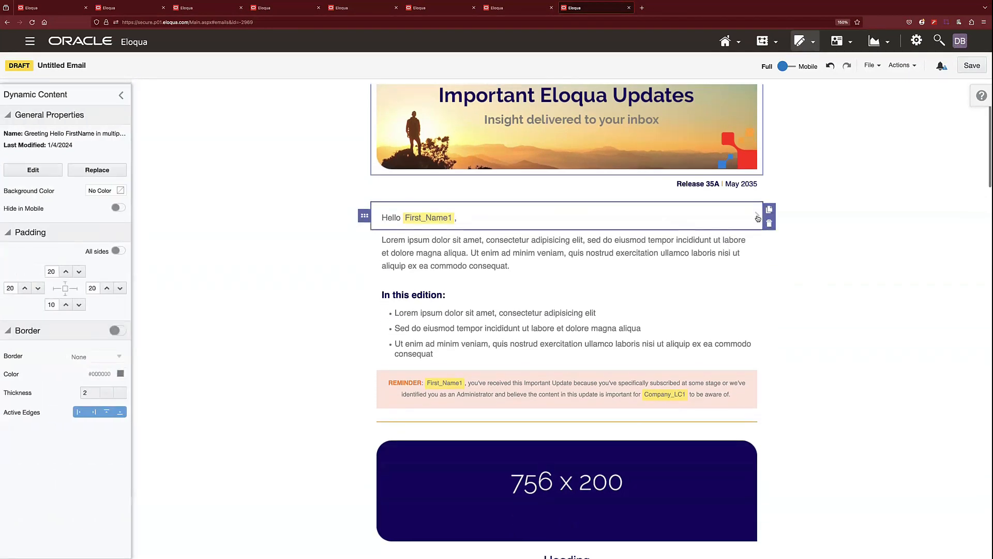
click(758, 216)
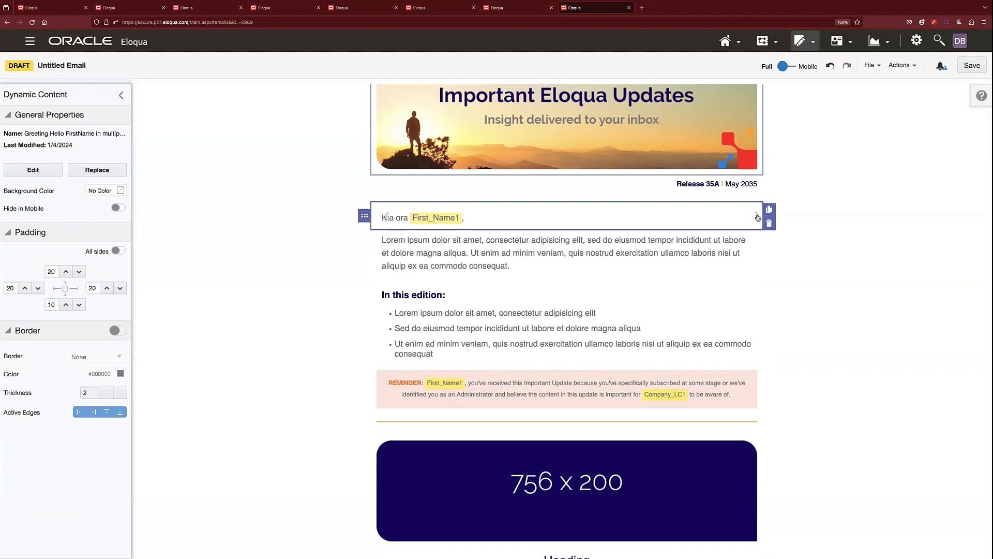
click(758, 217)
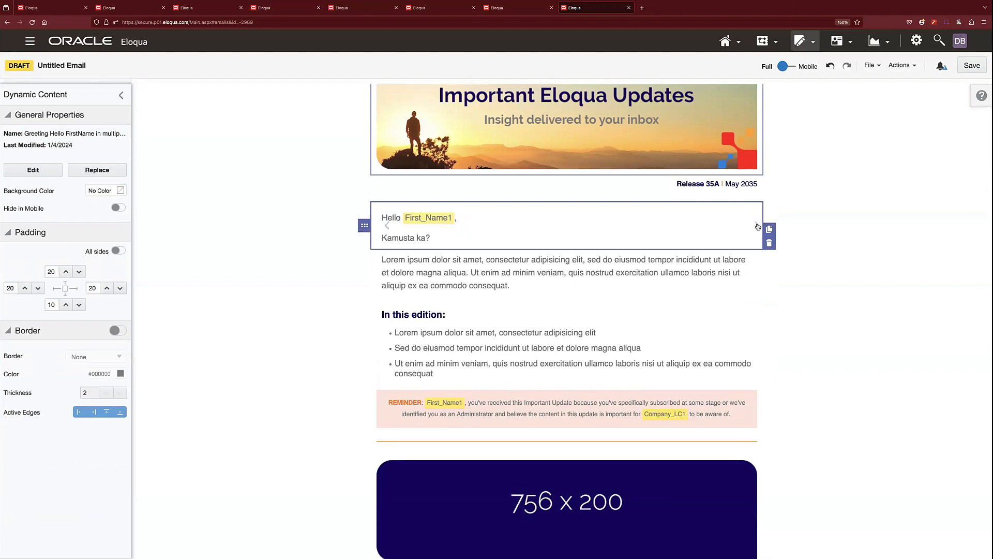
click(757, 227)
click(758, 217)
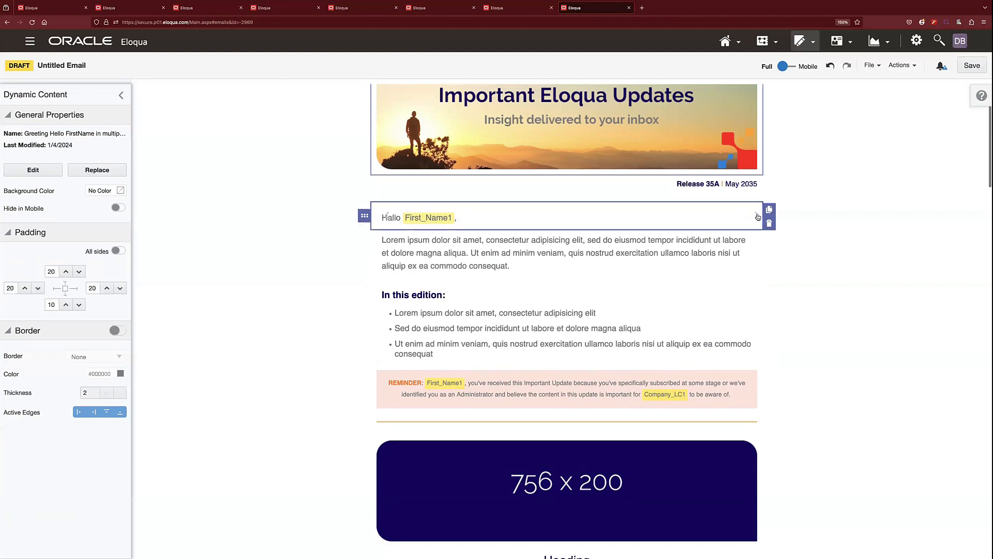
click(759, 217)
click(757, 218)
click(757, 217)
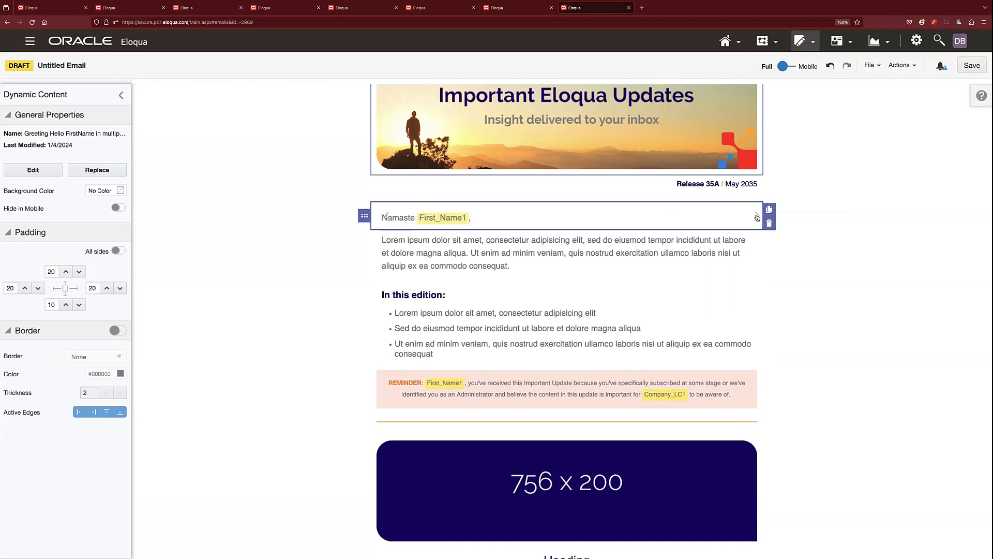
click(756, 217)
click(802, 250)
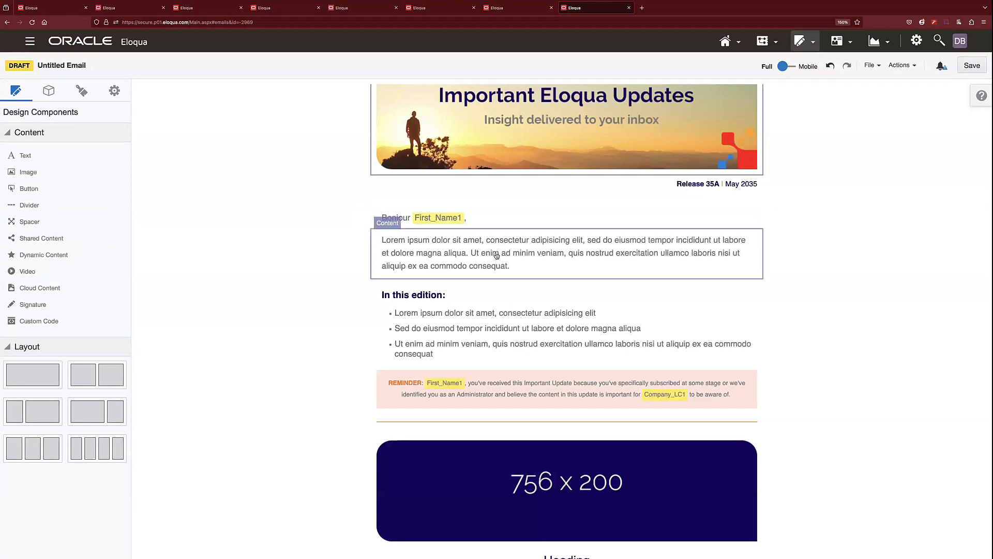
Examine the template's "In this edition" bullet list and the image properties of the first 756 x 200 placeholder.
scroll(498, 269, down, 3)
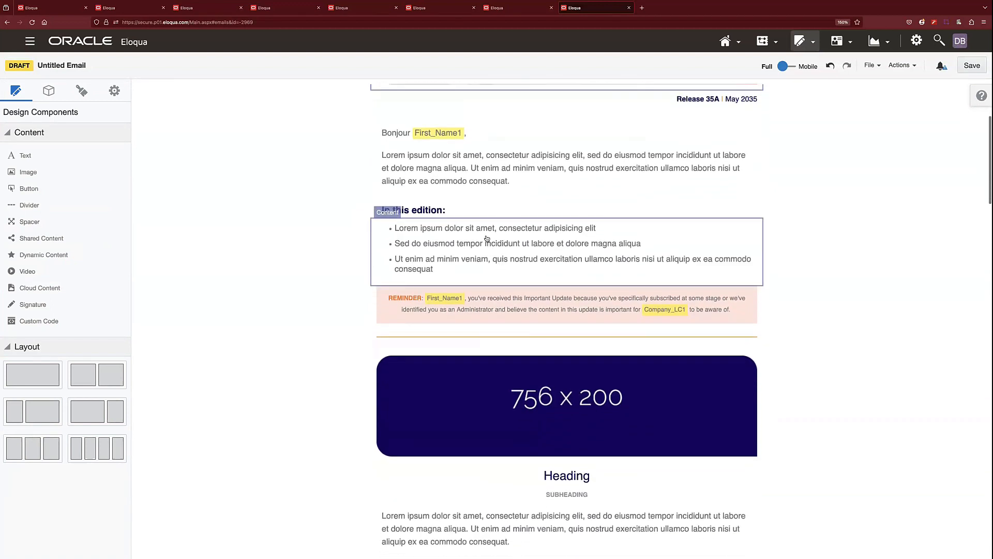
click(487, 239)
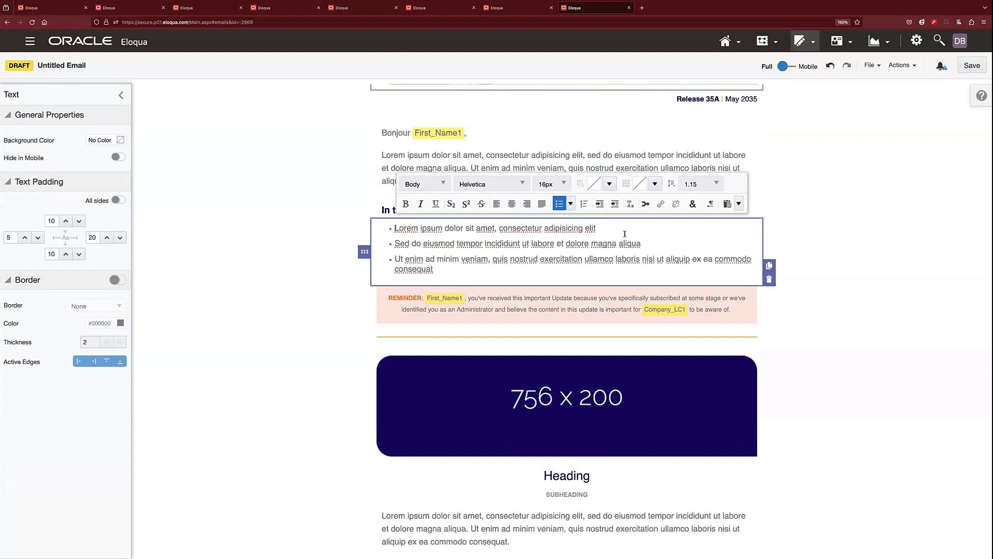
click(818, 249)
scroll(819, 251, down, 4)
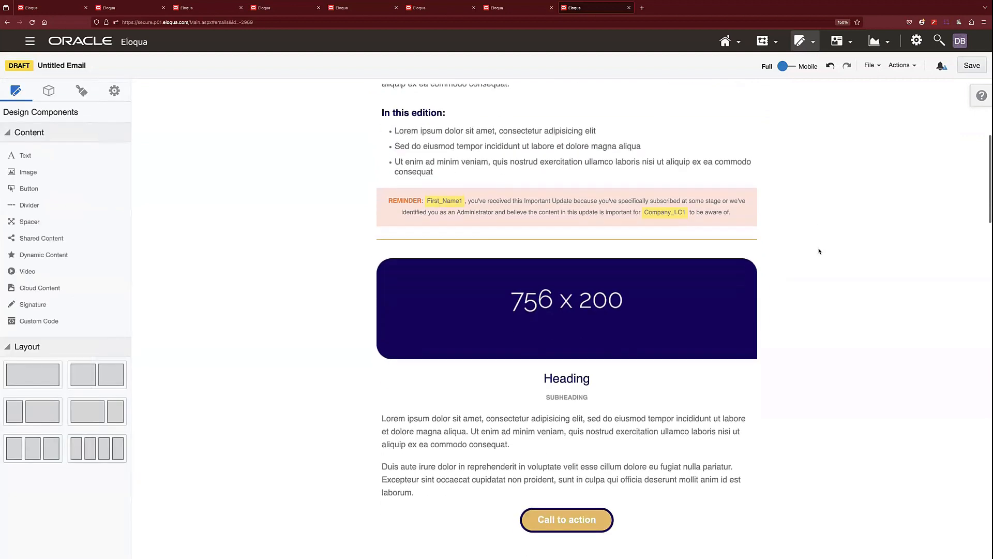
scroll(819, 250, down, 2)
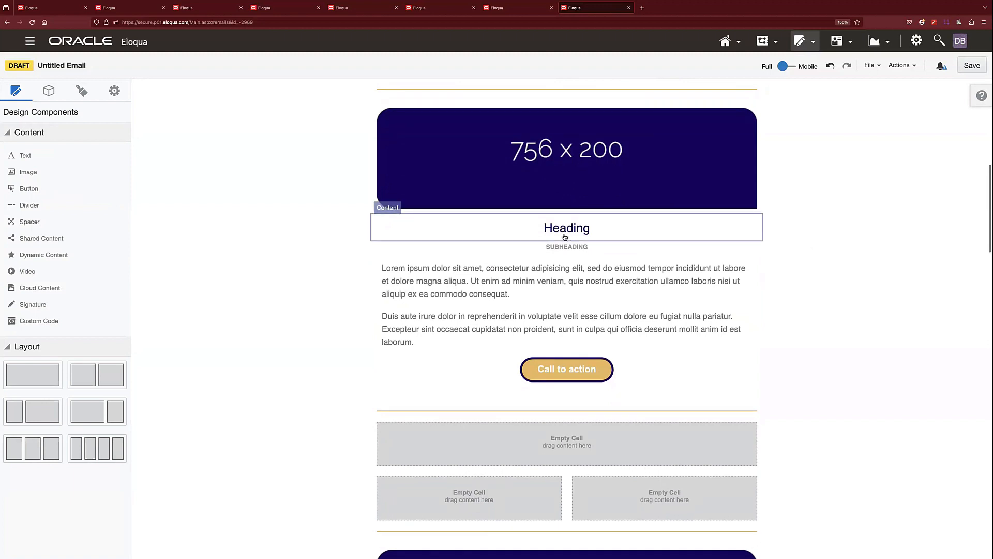
click(505, 189)
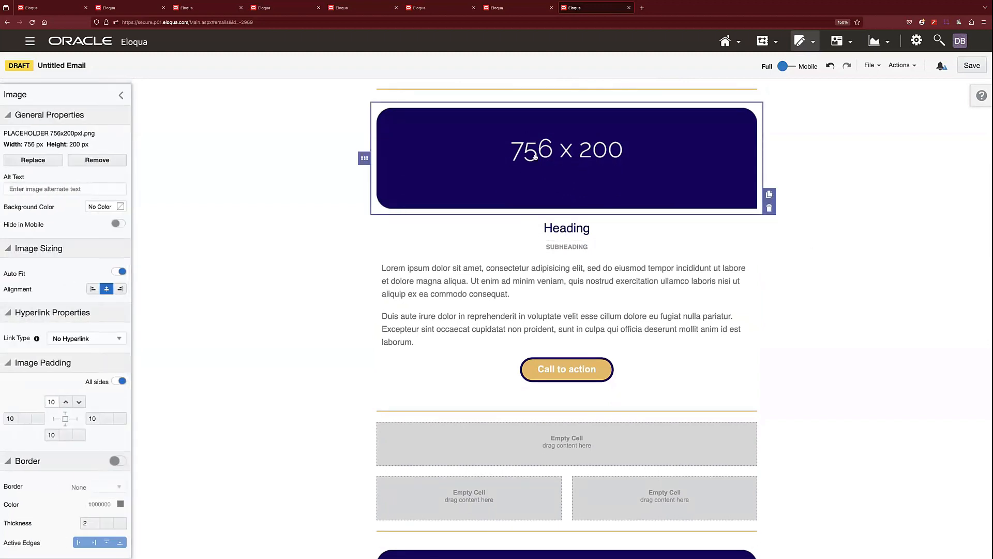
Examine the template's remaining article layouts, the Eloqua Product Notices section and the empty dynamic content block for the release upgrade dates.
scroll(524, 230, down, 1)
scroll(525, 230, down, 5)
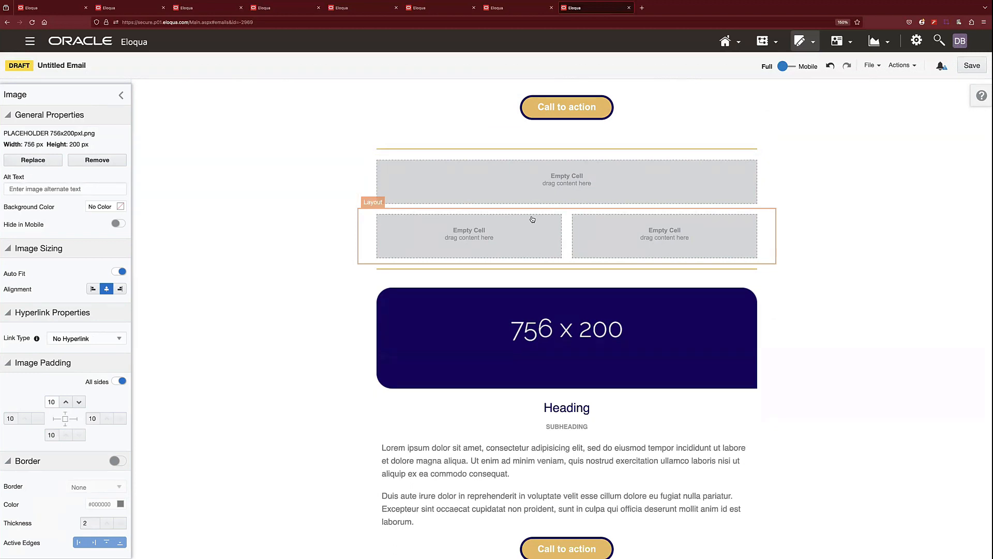
scroll(373, 265, down, 5)
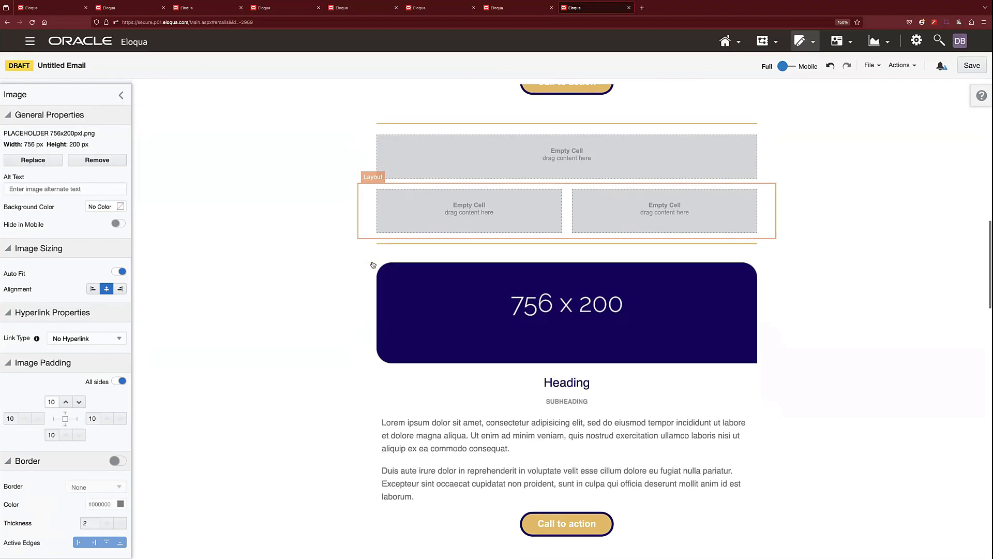
scroll(373, 265, down, 6)
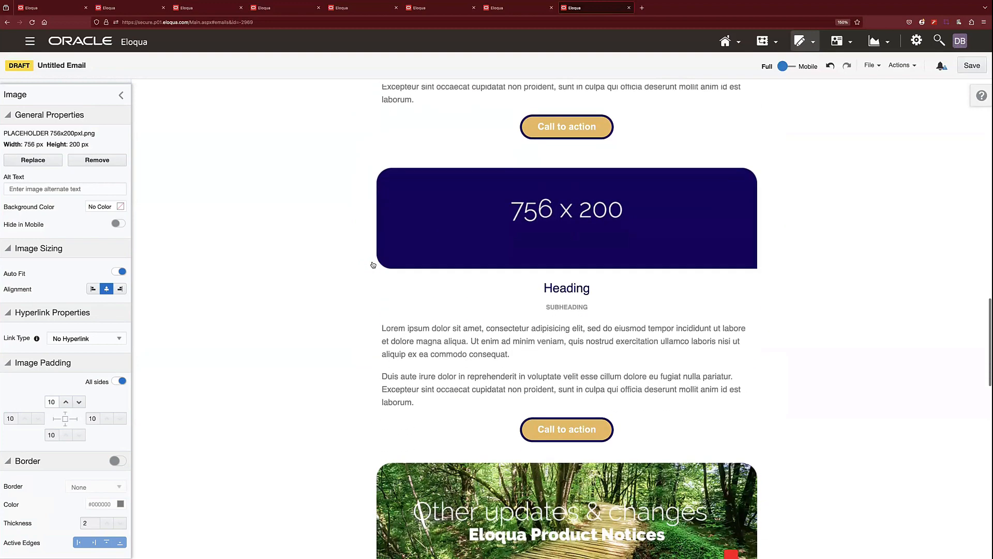
scroll(373, 265, down, 3)
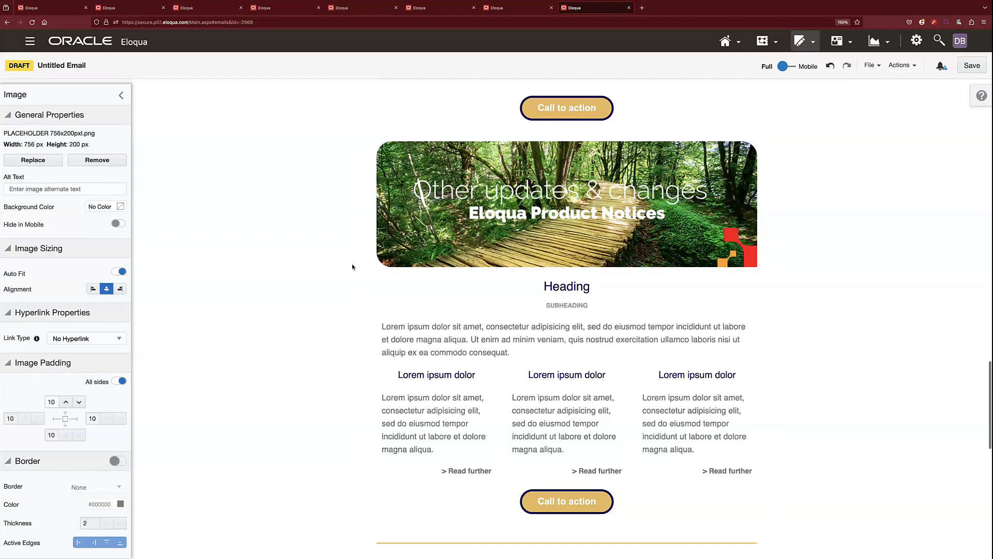
scroll(351, 264, down, 3)
scroll(352, 267, down, 2)
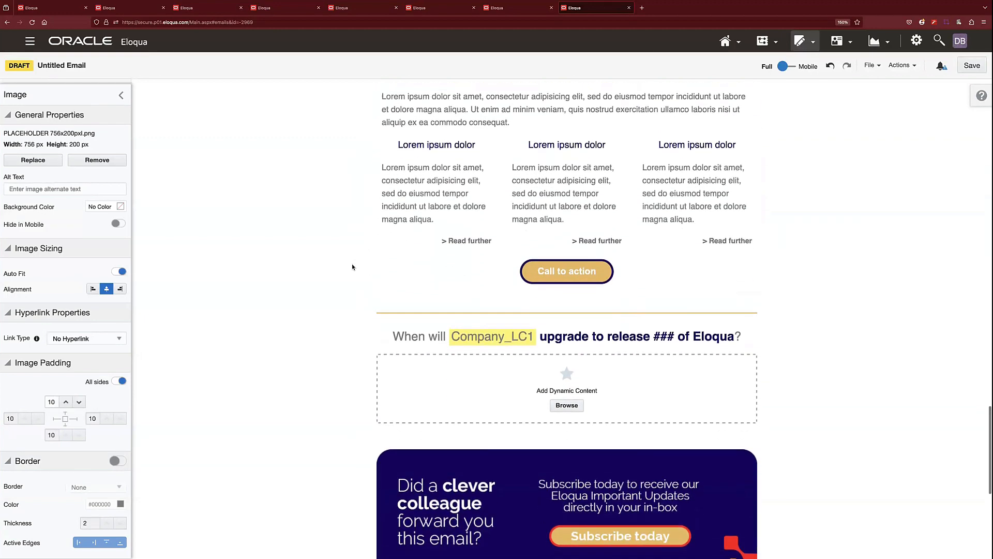
click(501, 402)
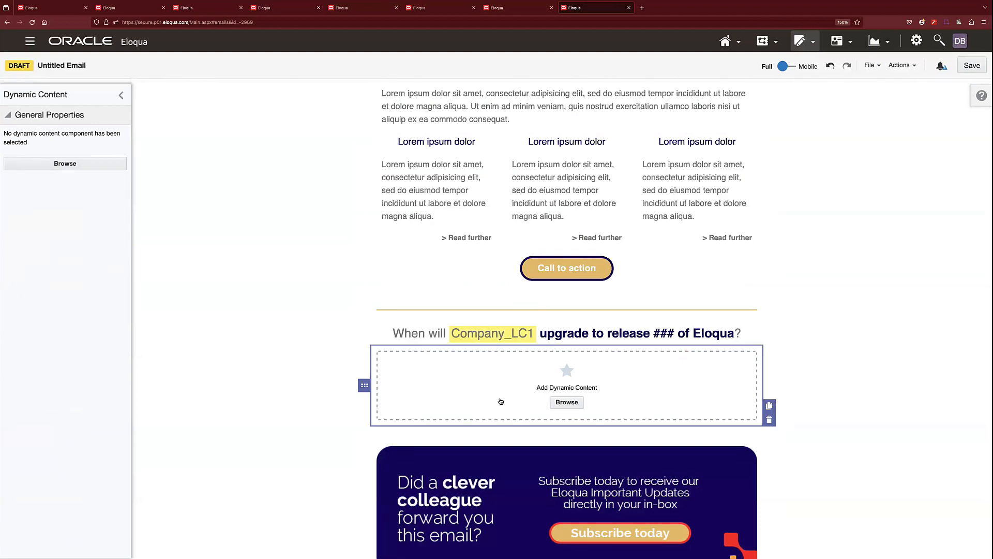
click(813, 45)
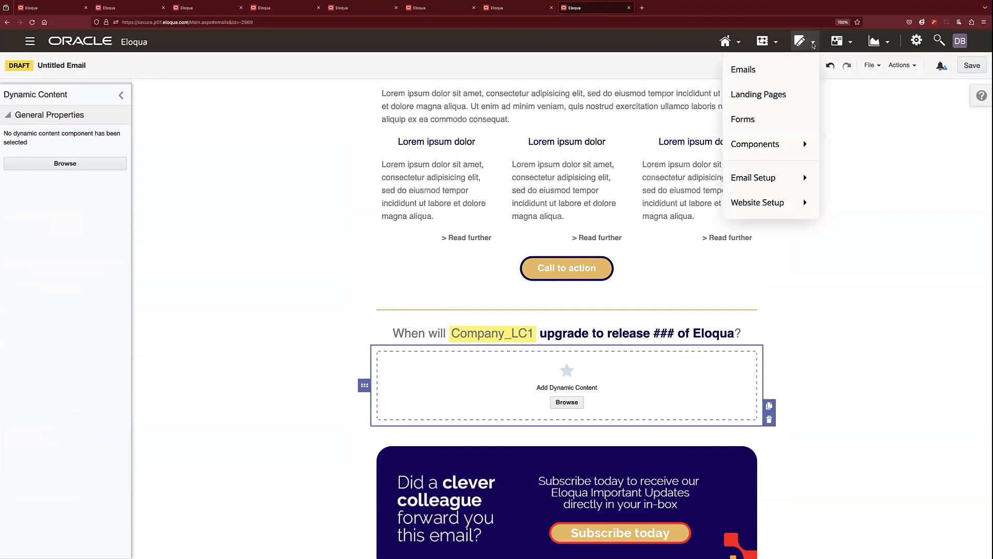
click(771, 71)
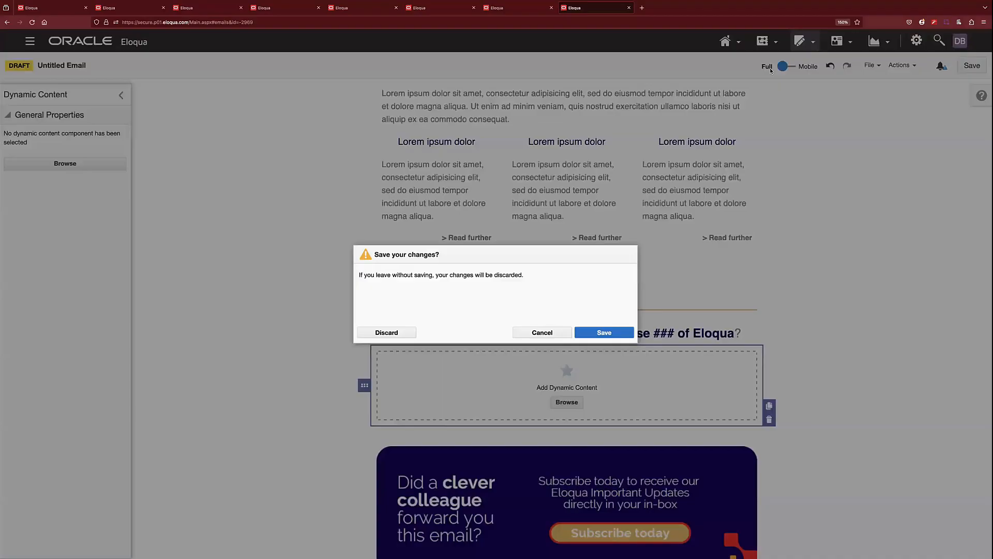
click(389, 335)
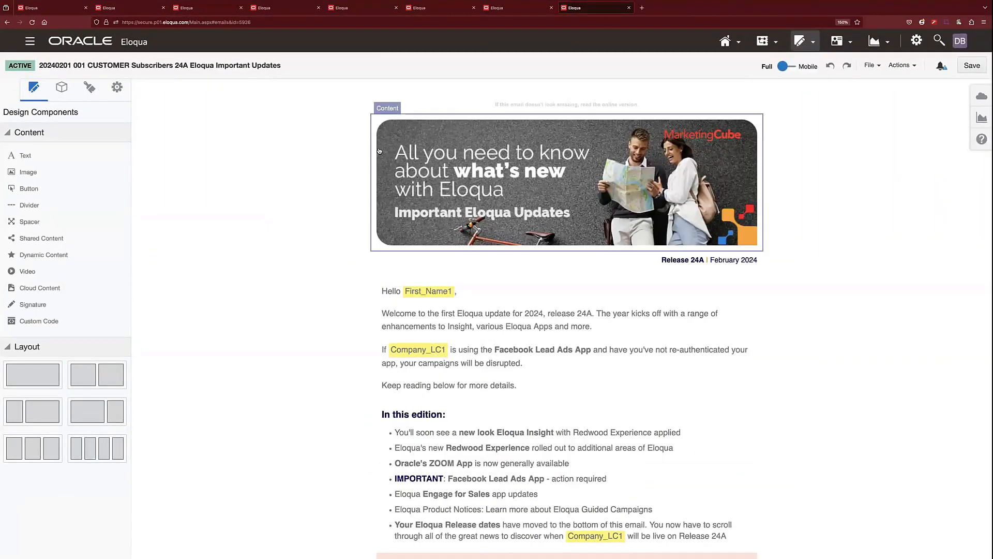
Examine the 24A email's hero image, "In this edition" list and article about the Insight upgrade to Oracle Analytics Server.
click(481, 173)
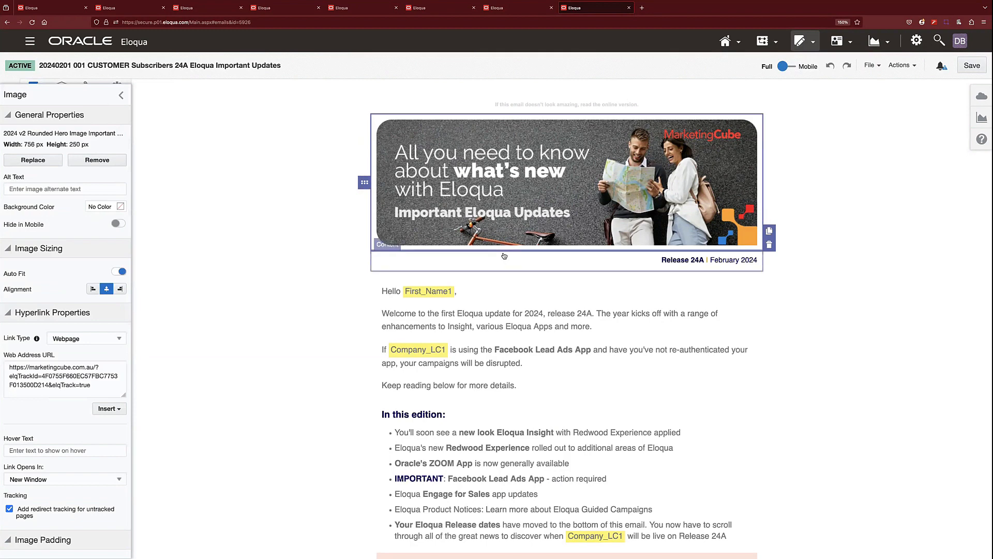
scroll(425, 340, down, 3)
scroll(425, 340, down, 2)
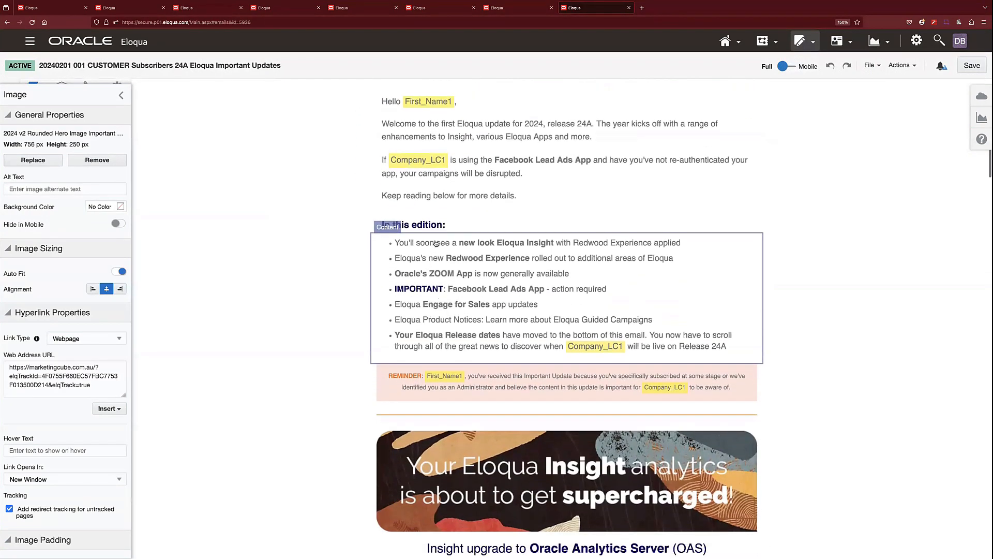
click(351, 293)
scroll(351, 294, down, 5)
scroll(351, 294, down, 2)
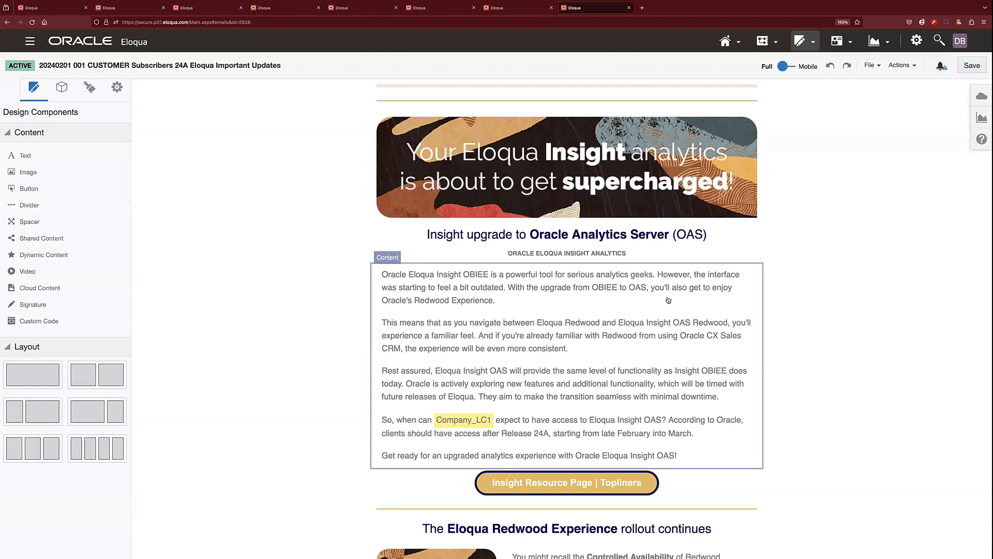
scroll(667, 300, down, 1)
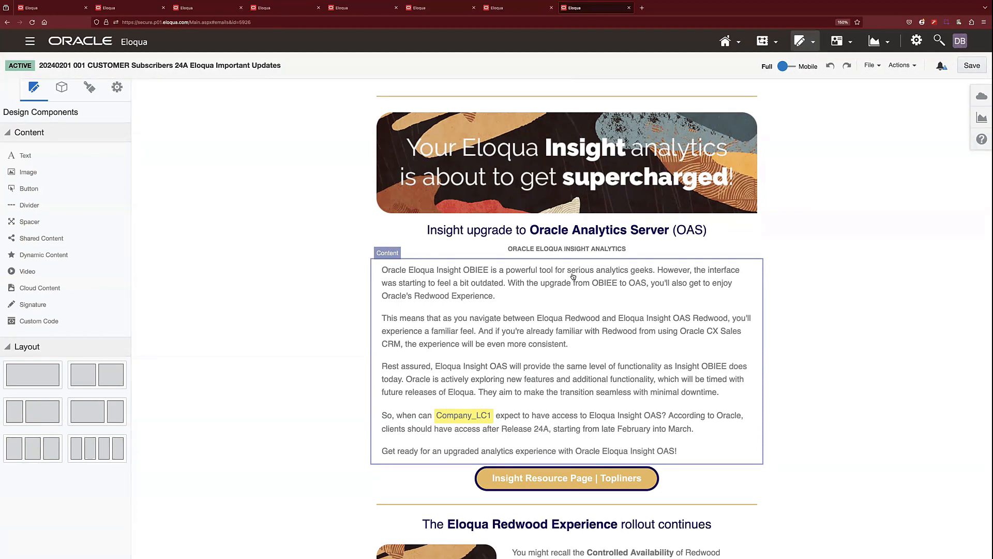
Examine the 24A email's articles on the Redwood Experience rollout, the Zoom App and the Facebook Lead Ads App re-authentication.
scroll(687, 301, down, 6)
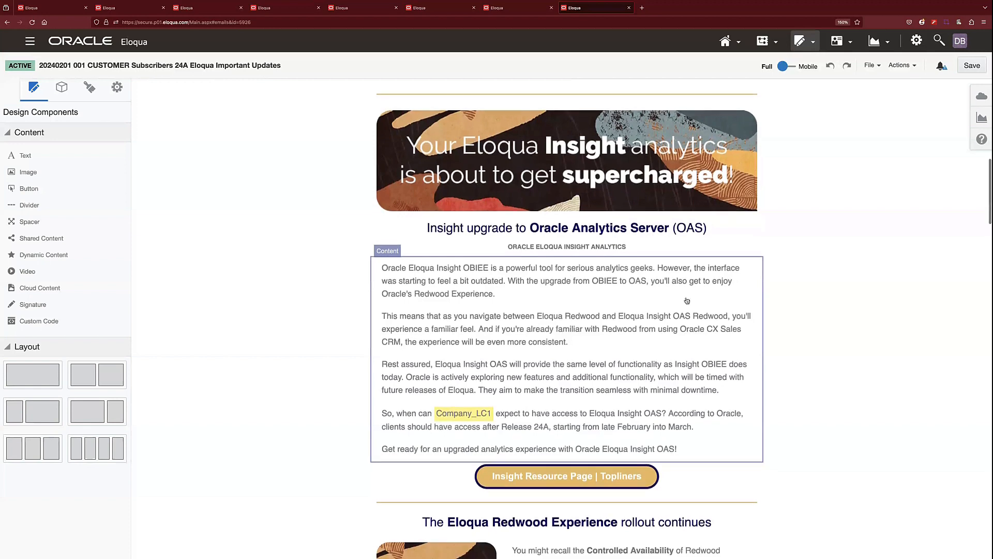
scroll(794, 283, down, 1)
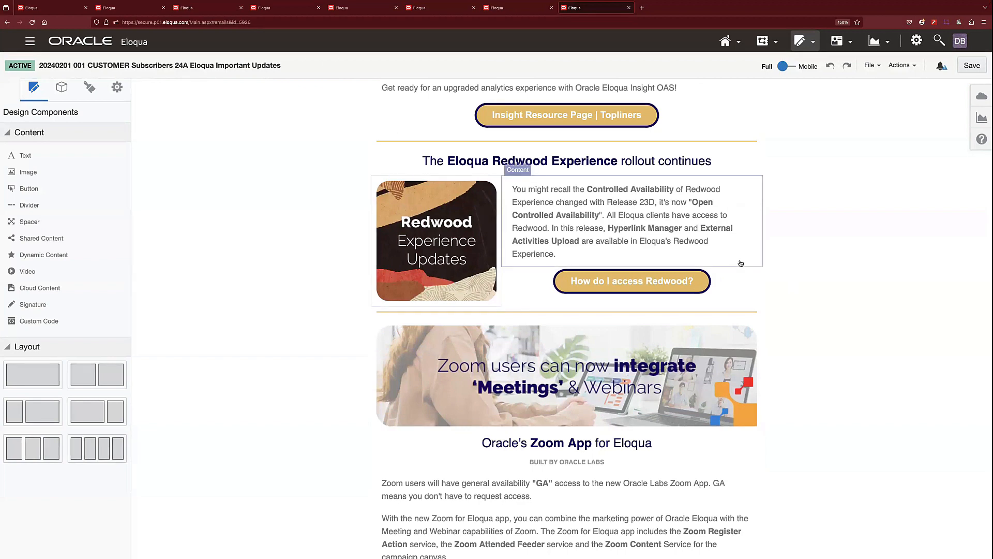
scroll(810, 287, down, 5)
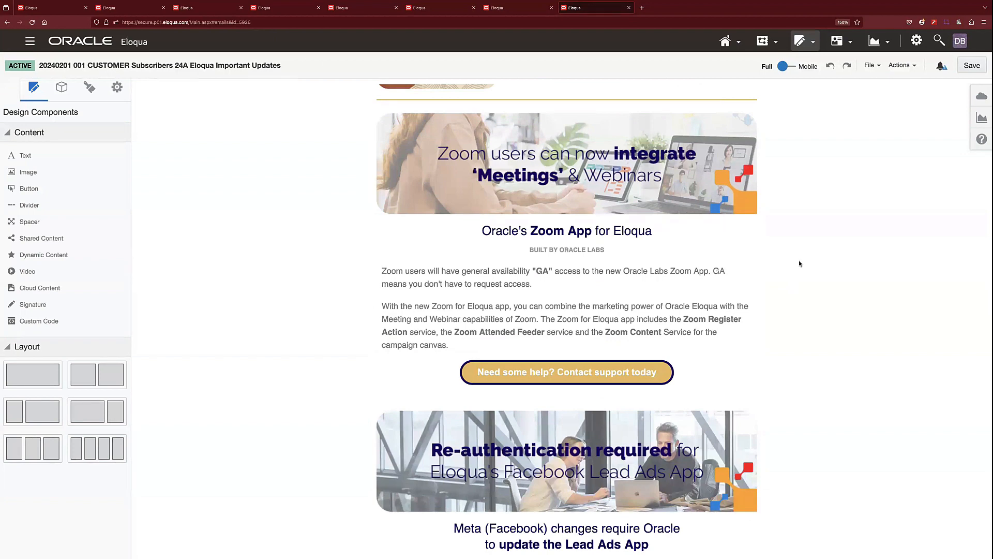
scroll(799, 263, down, 7)
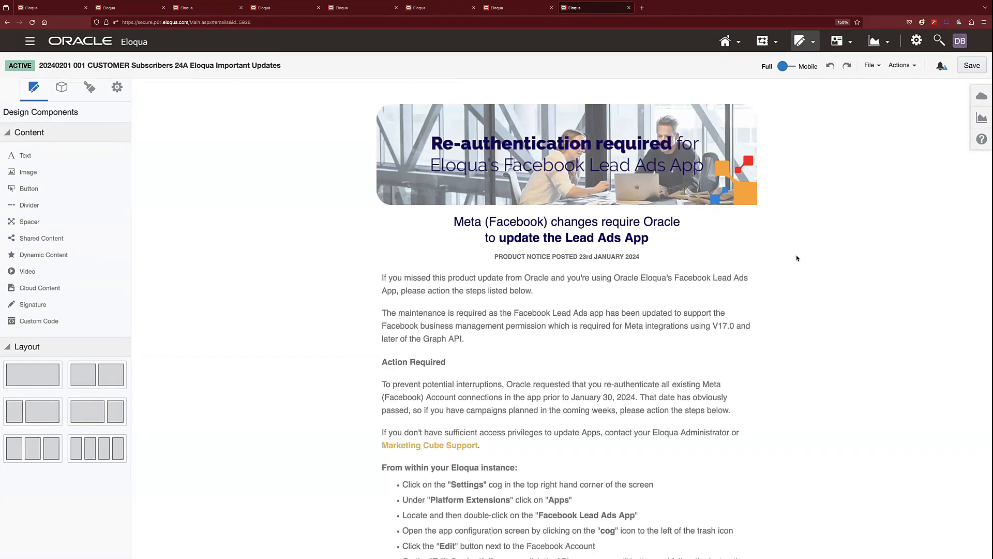
scroll(797, 258, down, 4)
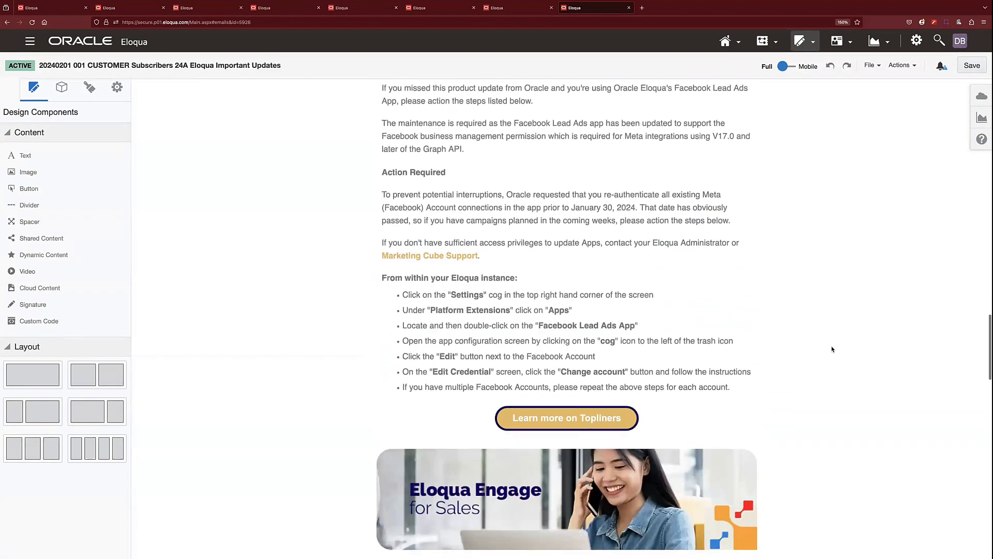
Examine the Engage email editor article and the Eloqua Product Notices section, down to the Release 24A upgrade block.
scroll(831, 346, down, 6)
scroll(832, 349, down, 1)
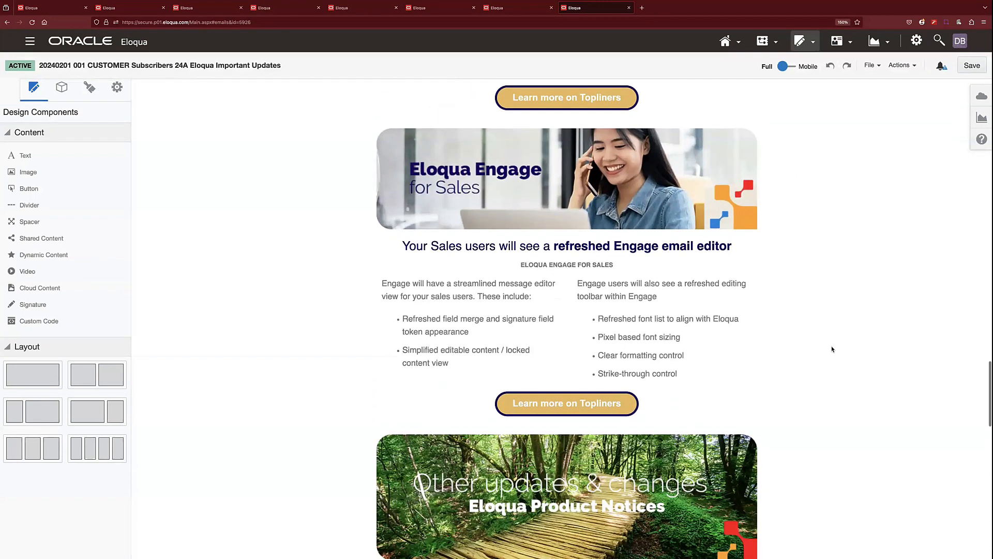
scroll(831, 349, down, 1)
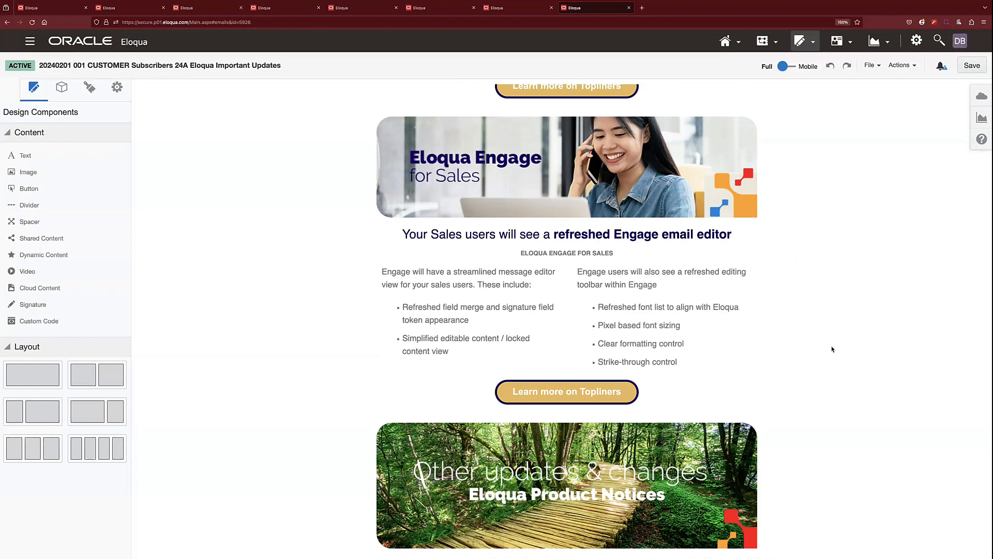
scroll(792, 345, down, 6)
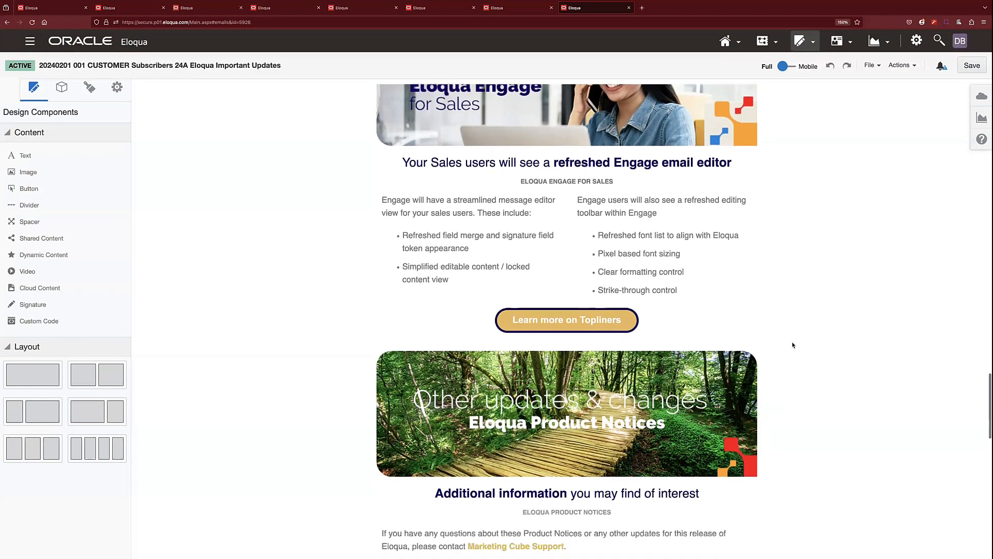
scroll(793, 346, down, 4)
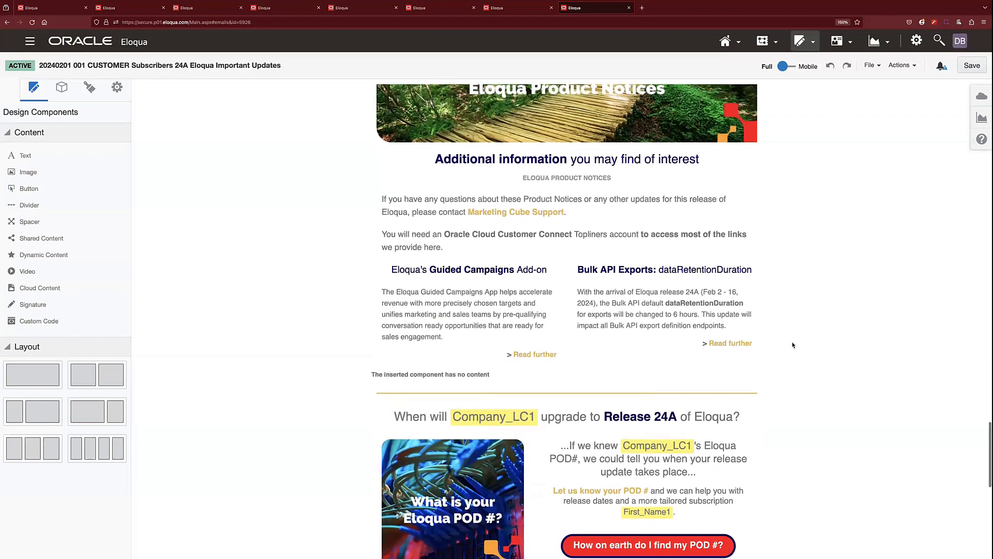
scroll(792, 345, down, 1)
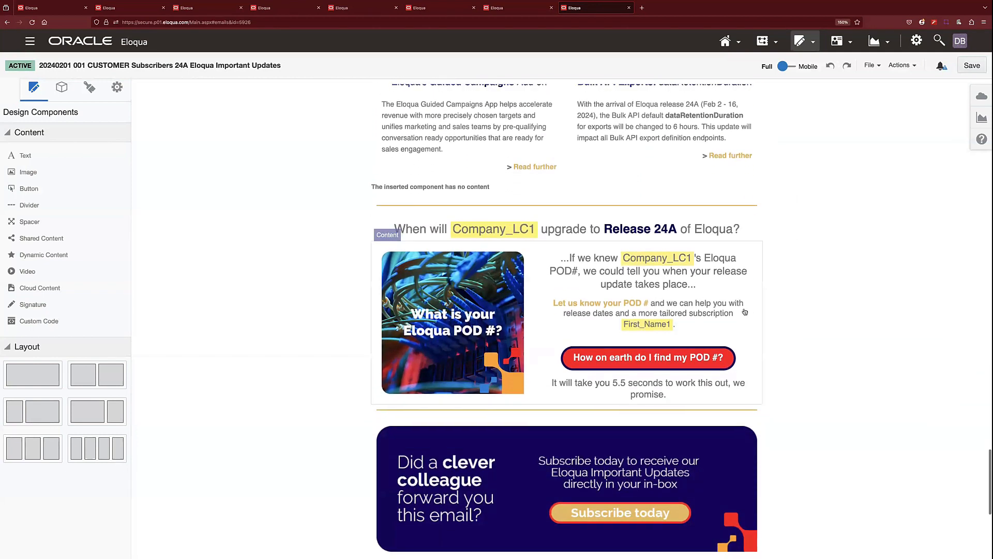
Select the Release 24A upgrade dynamic content and page through its variants from the default POD number request to POD8.
click(745, 300)
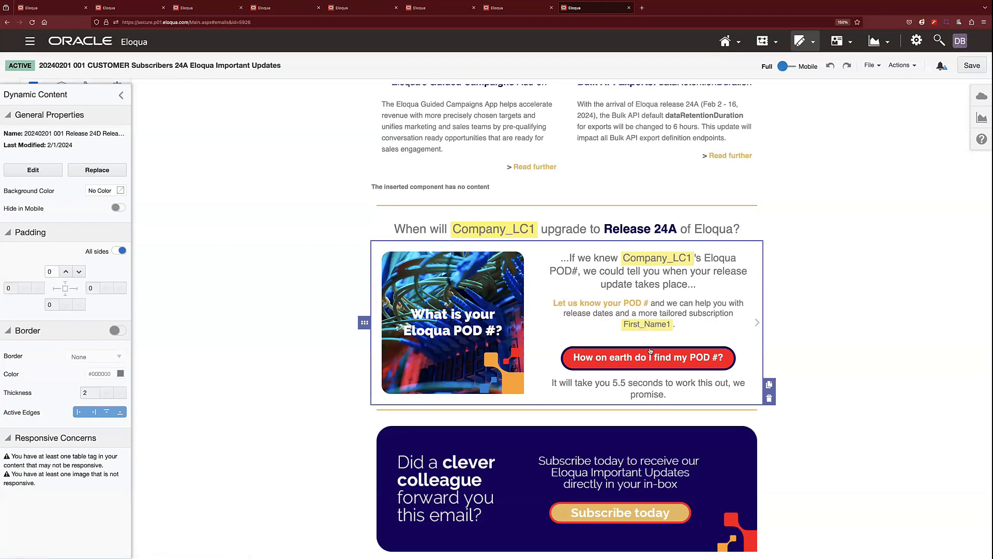
click(758, 323)
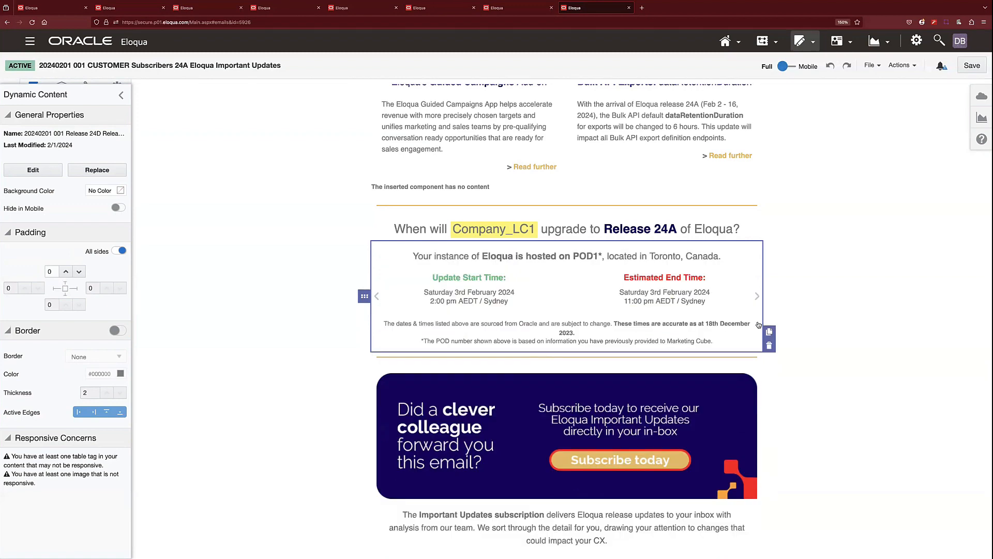
click(757, 297)
click(757, 297)
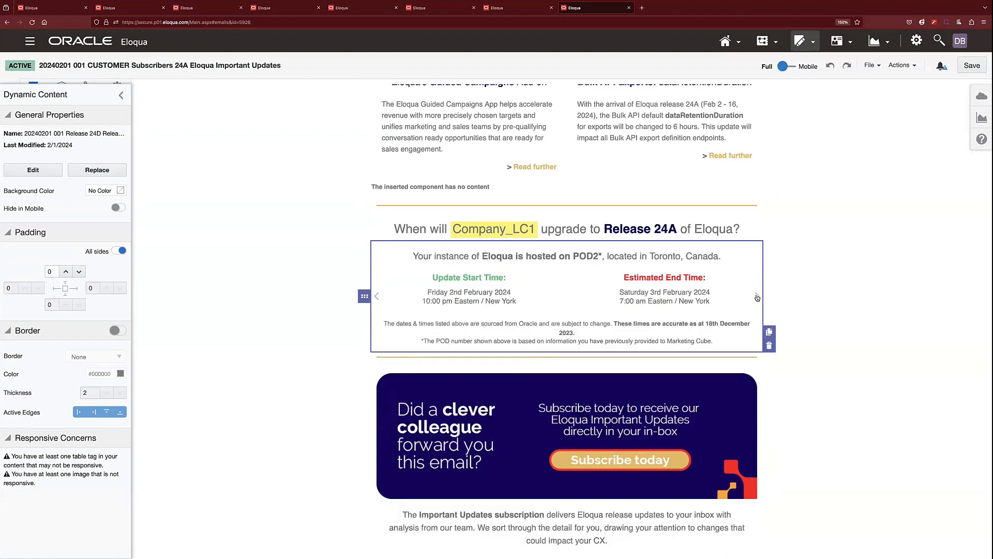
click(757, 297)
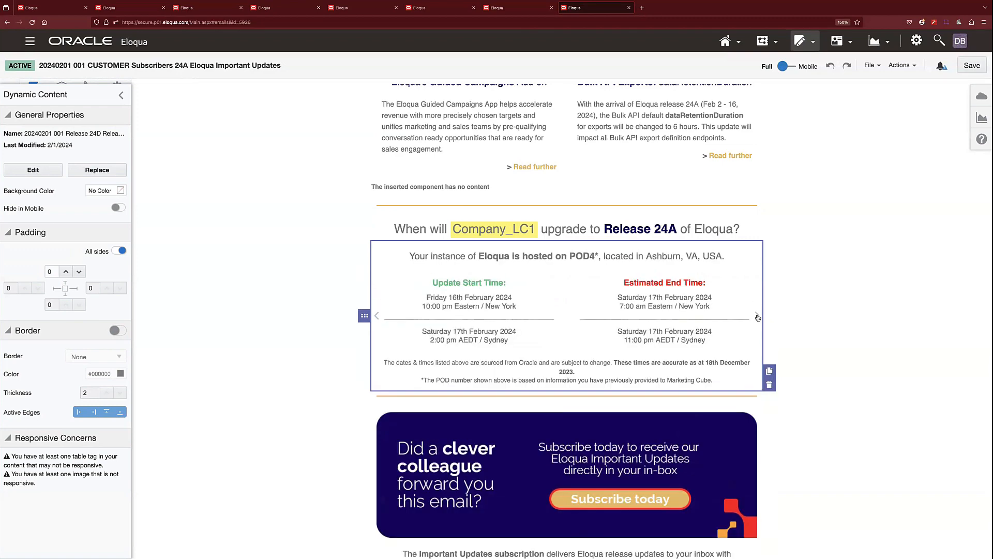
click(757, 316)
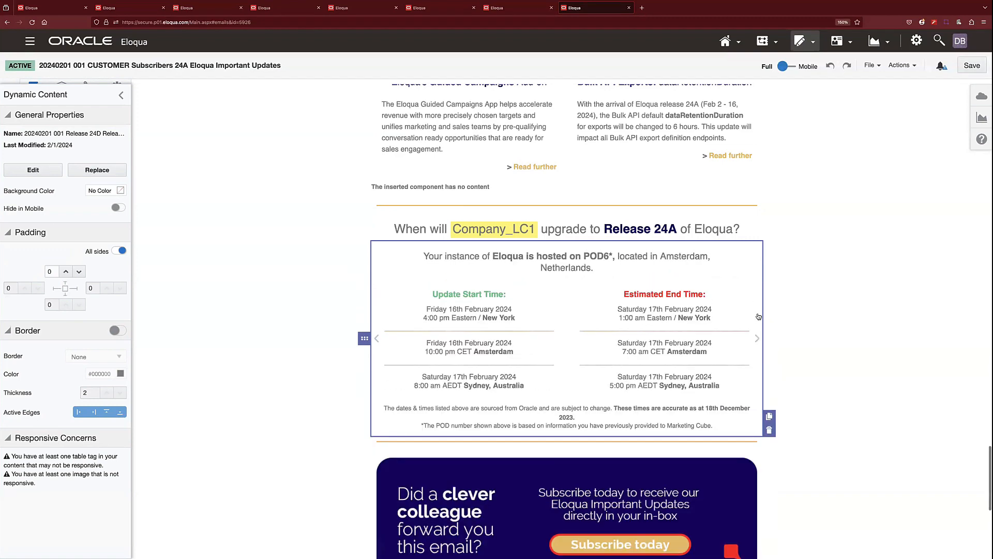
click(757, 340)
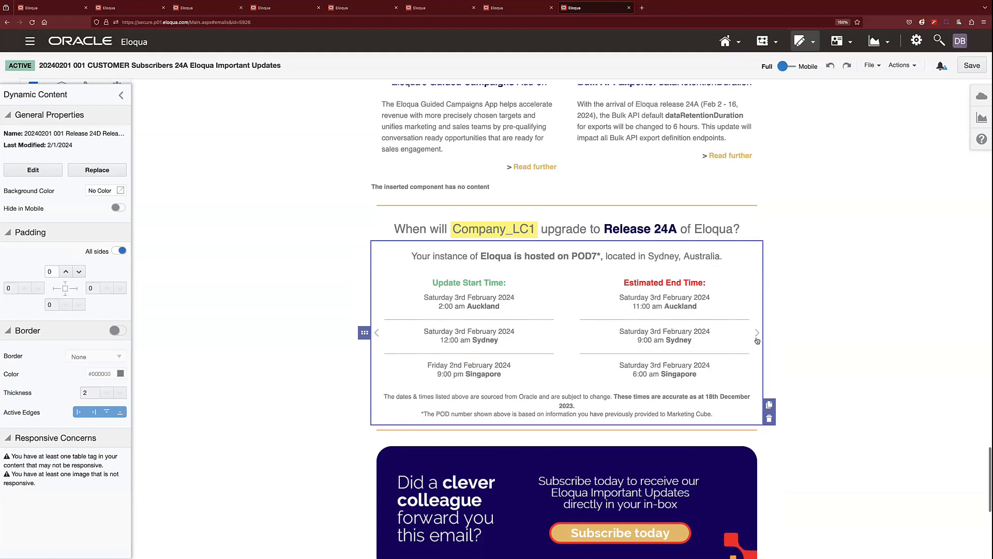
click(758, 333)
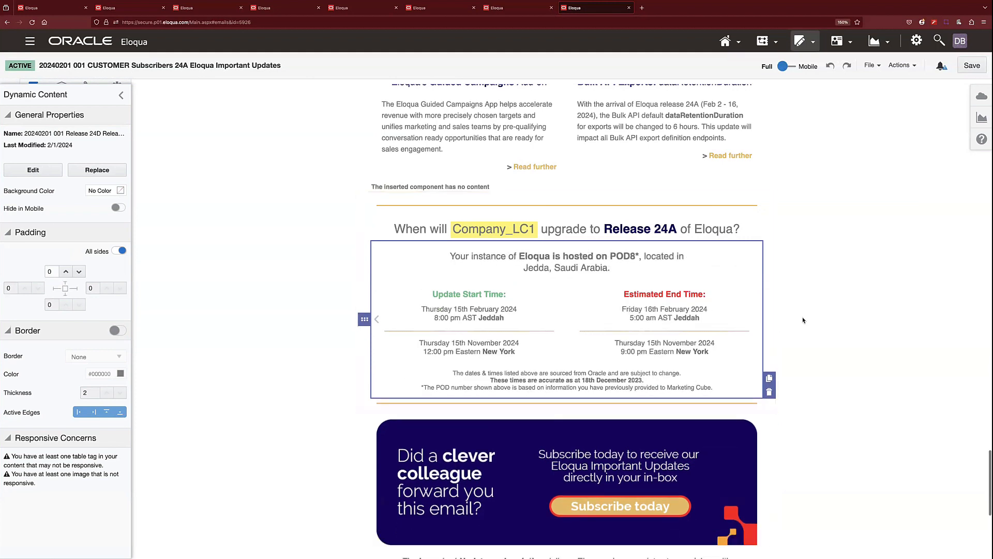
Select the layout containing the "Subscribe today" banner and examine it together with the Marketing Cube footer.
scroll(807, 320, down, 3)
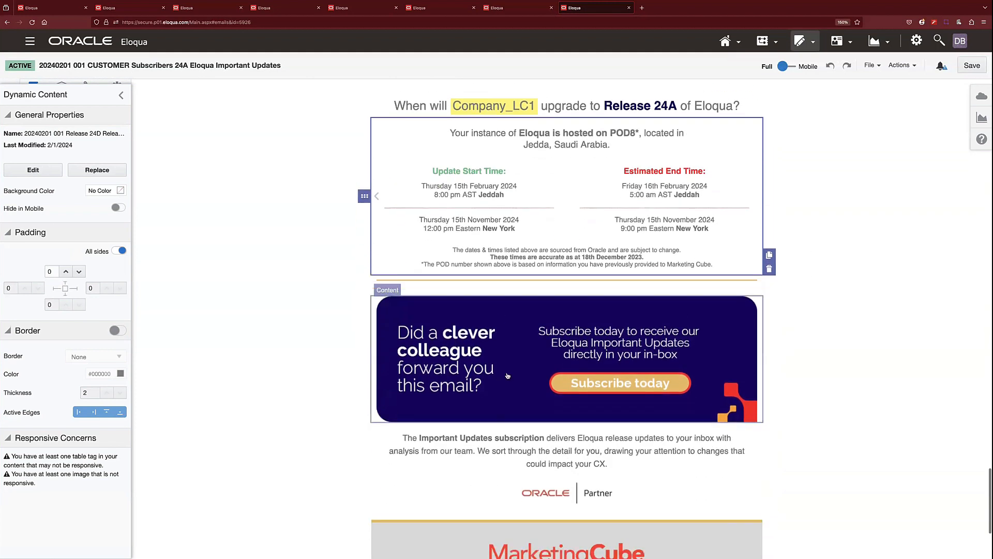
click(368, 368)
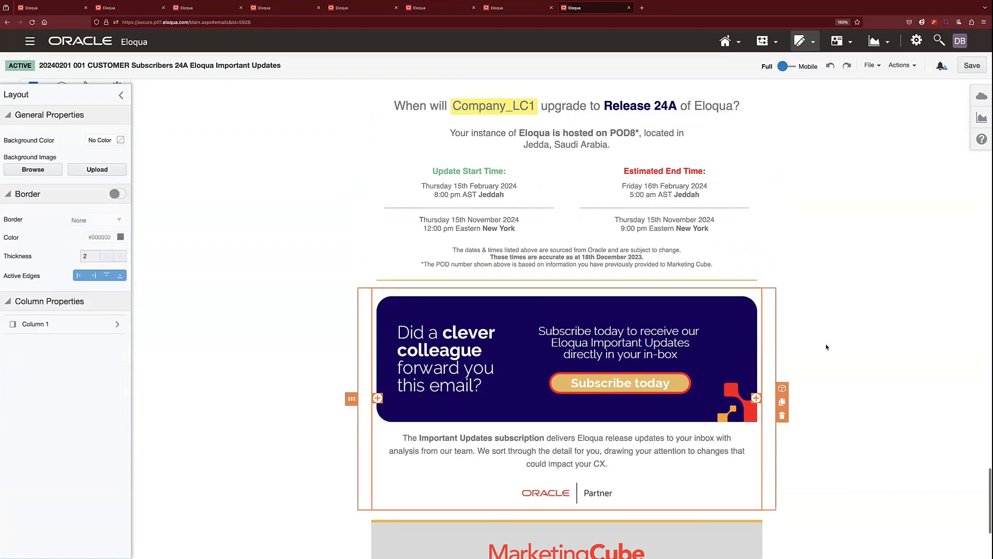
scroll(817, 344, down, 2)
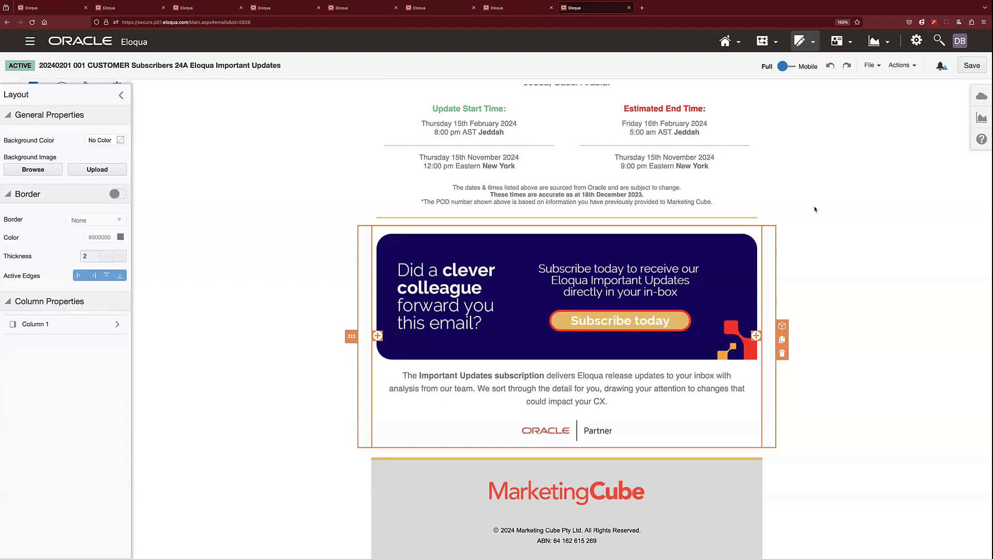
scroll(815, 209, up, 15)
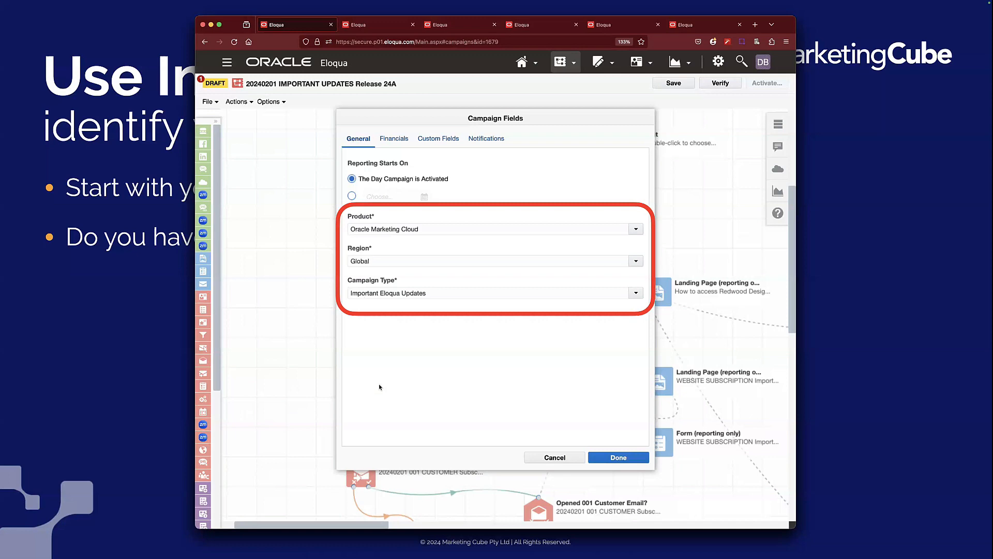
click(406, 334)
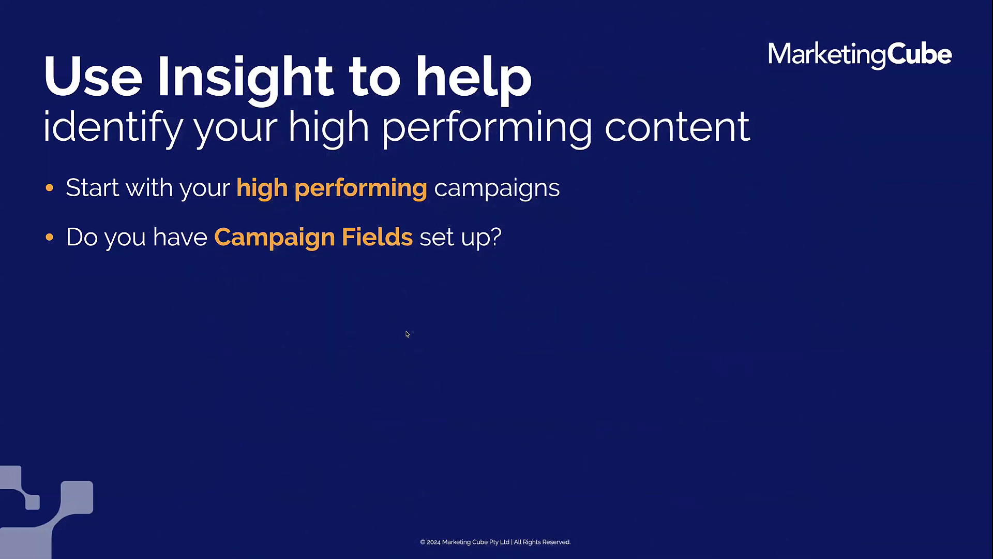